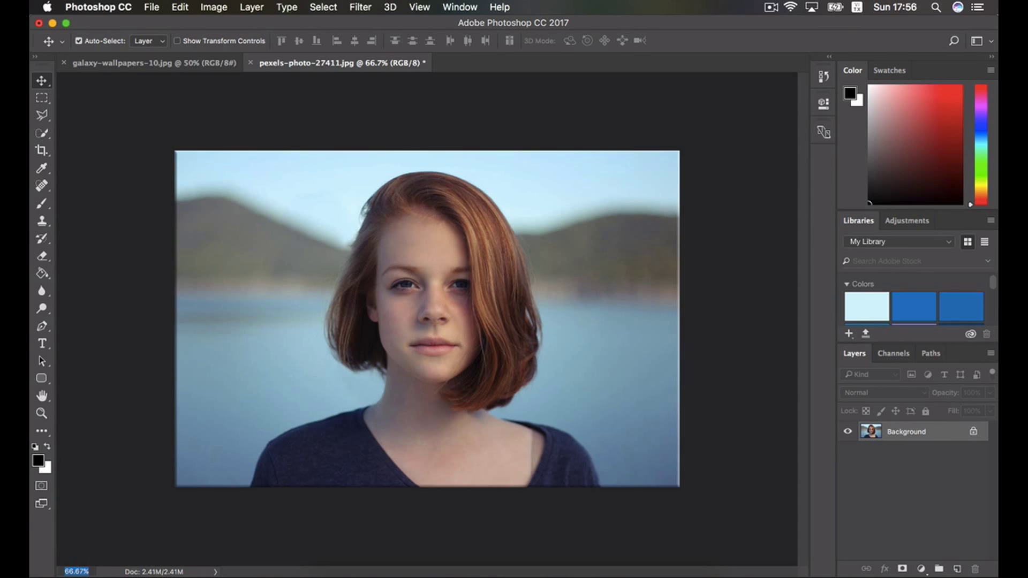
Outline the woman's head and hair with the Polygonal Lasso at 80% zoom and copy the selection to a new layer
type("80")
key("Return")
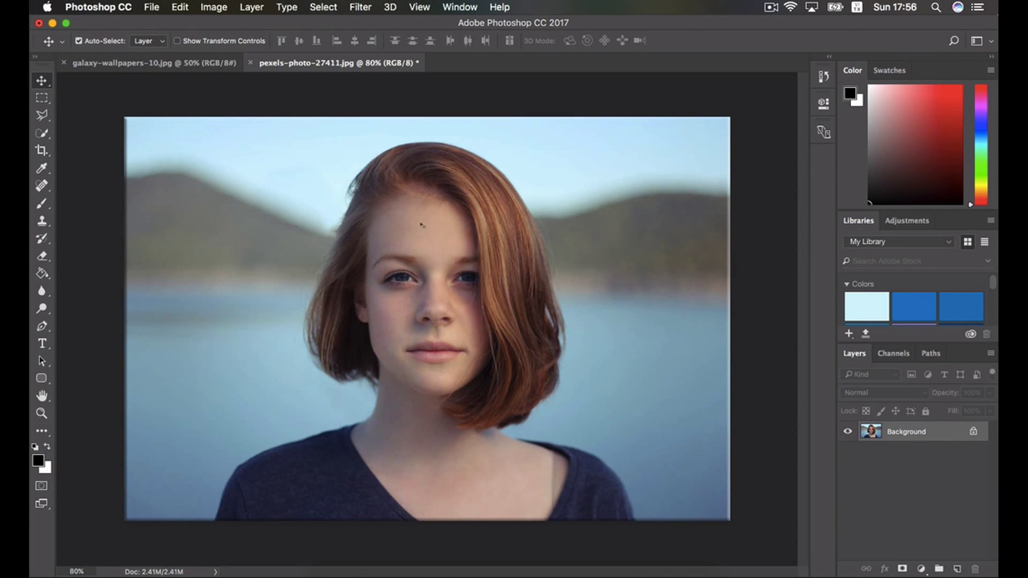
left_click(42, 114)
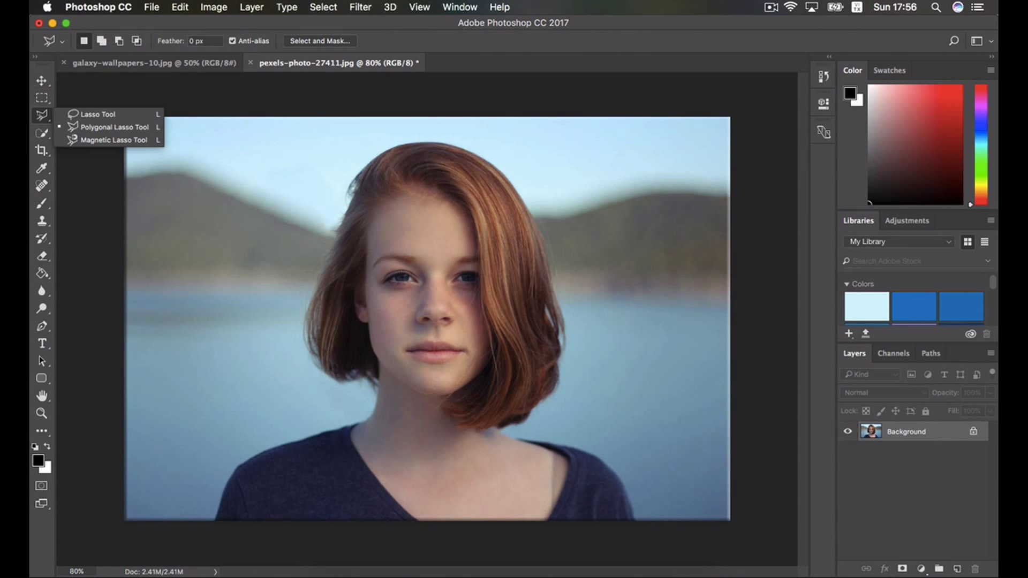
left_click(109, 128)
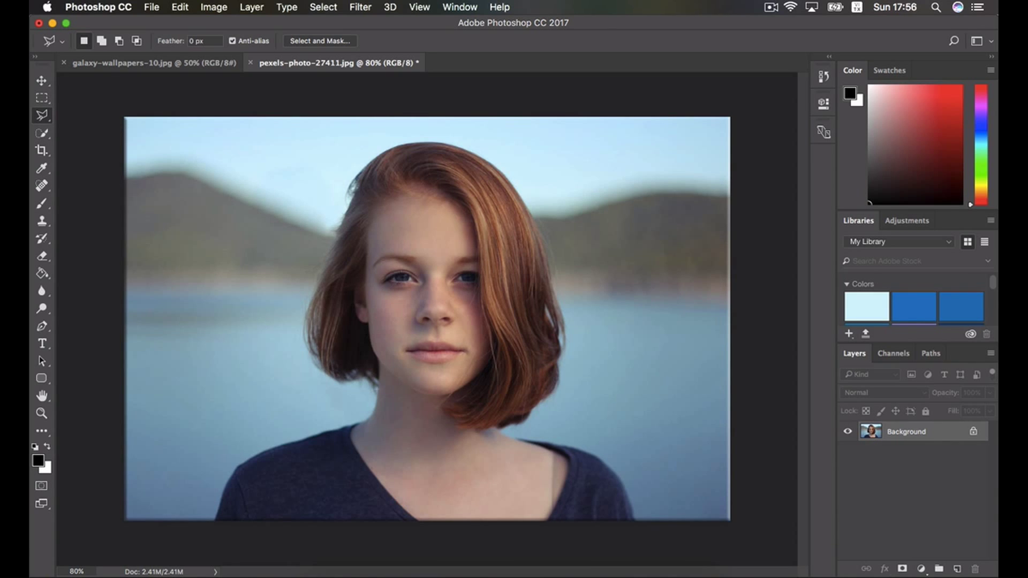
left_click(369, 389)
left_click(360, 384)
left_click(342, 386)
left_click(318, 374)
left_click(303, 351)
left_click(314, 269)
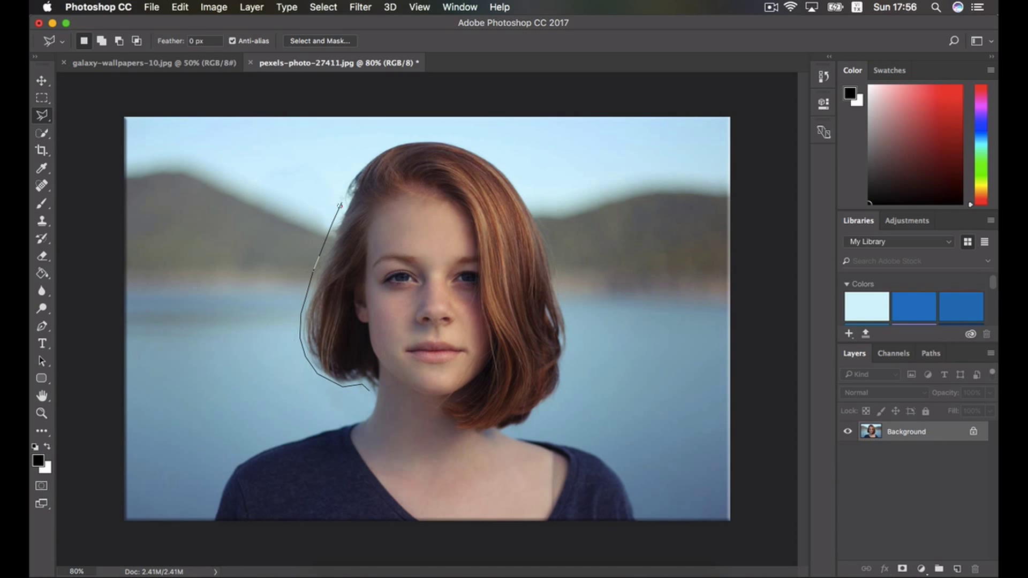
left_click(347, 178)
left_click(361, 164)
left_click(406, 140)
left_click(434, 137)
left_click(467, 142)
left_click(518, 175)
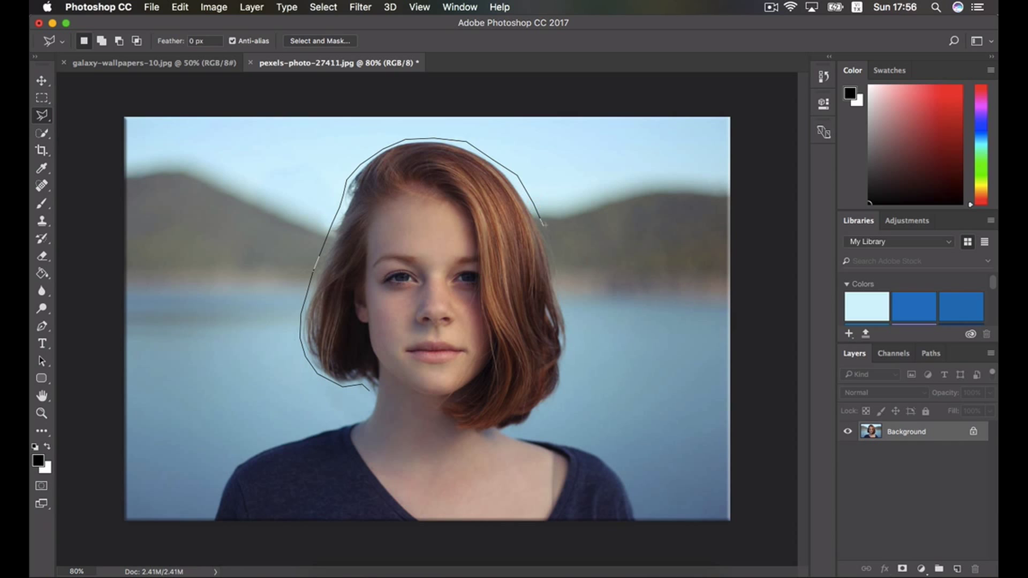
left_click(541, 218)
left_click(560, 269)
left_click(561, 293)
left_click(568, 331)
left_click(571, 351)
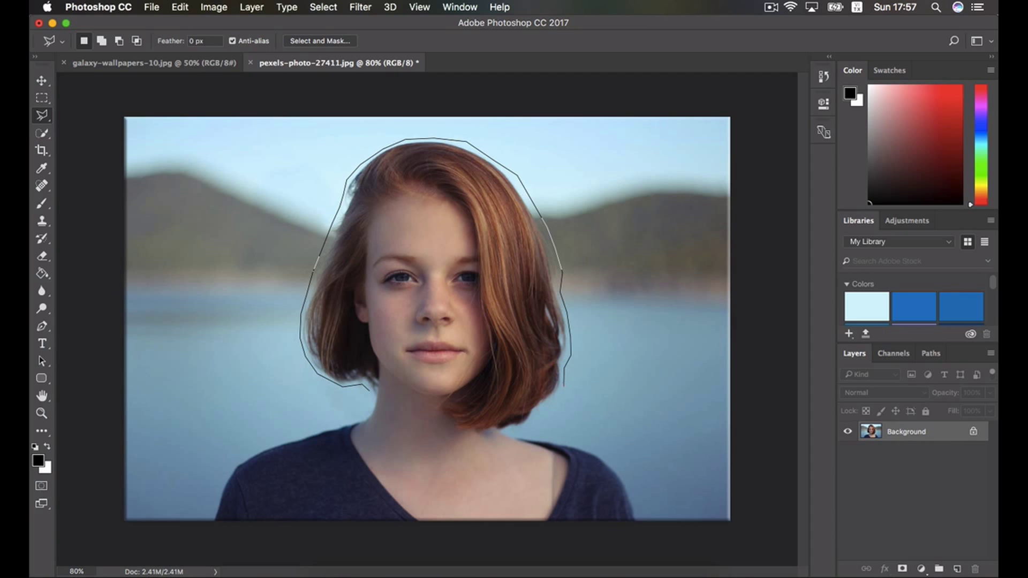
left_click(563, 382)
left_click(531, 420)
left_click(492, 432)
left_click(455, 433)
left_click(438, 415)
left_click(436, 399)
left_click(423, 397)
left_click(402, 385)
left_click(369, 390)
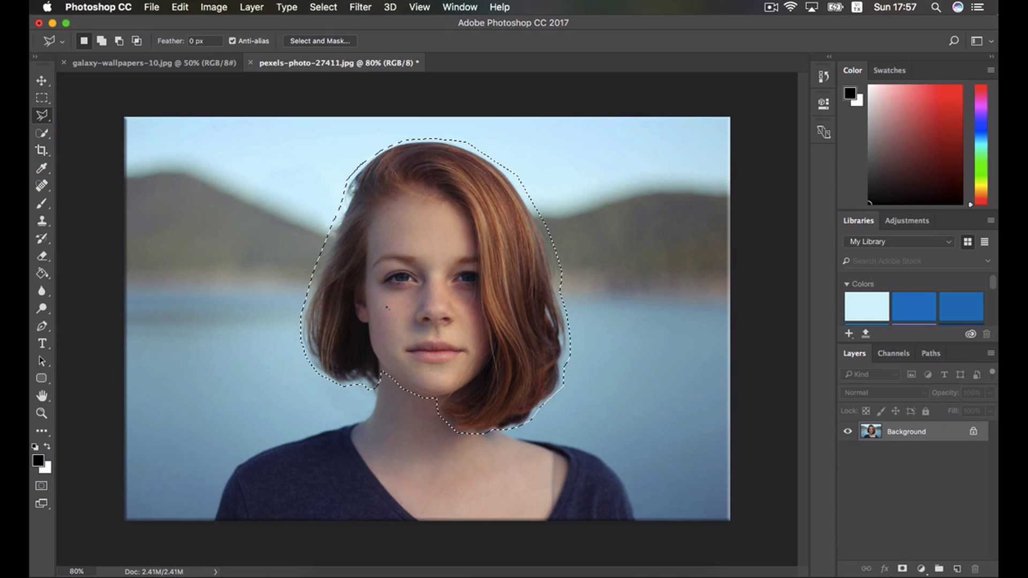
key("super+j")
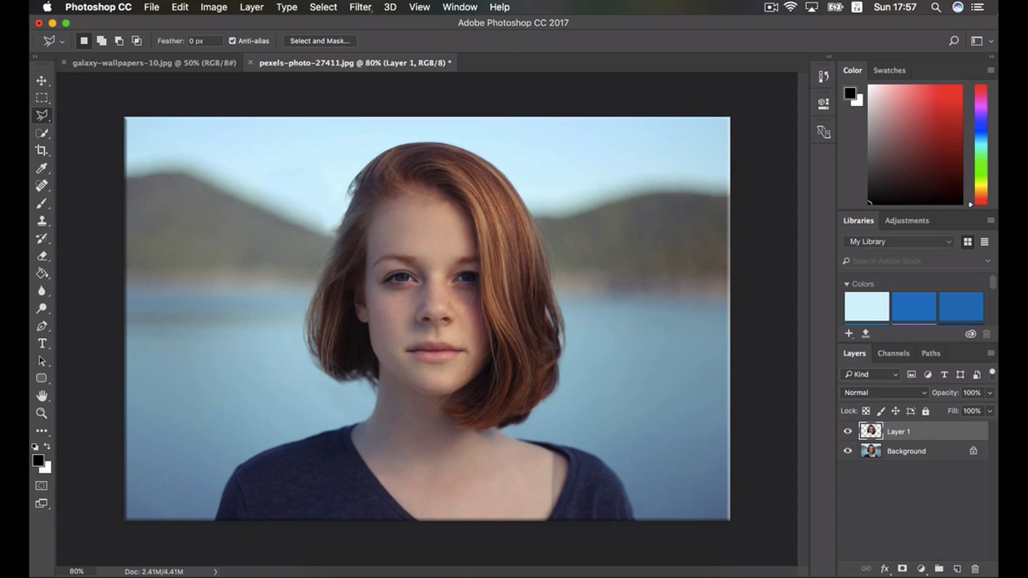
Apply a Threshold adjustment with level 99 to the copied head layer
left_click(214, 7)
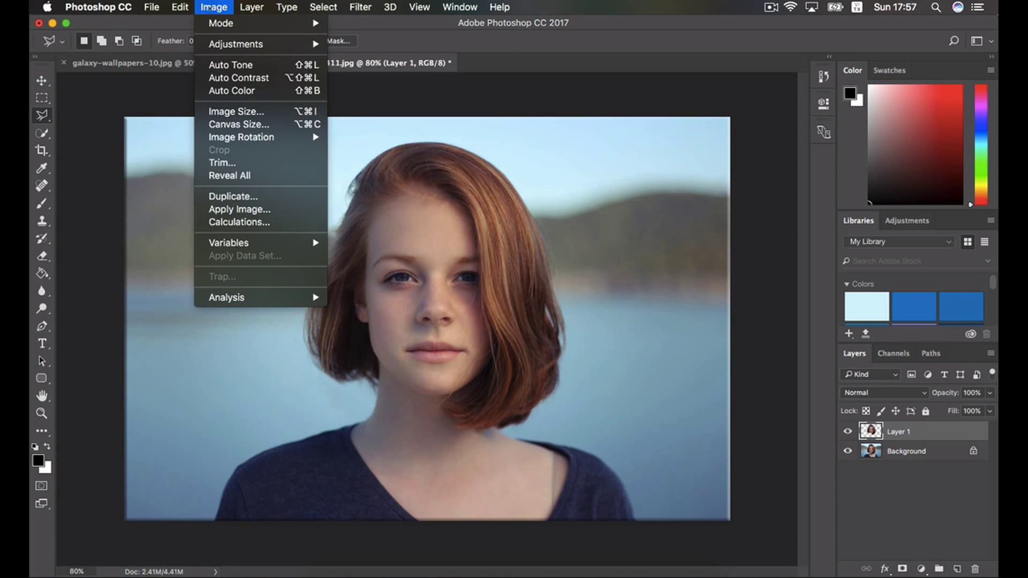
mouse_move(220, 43)
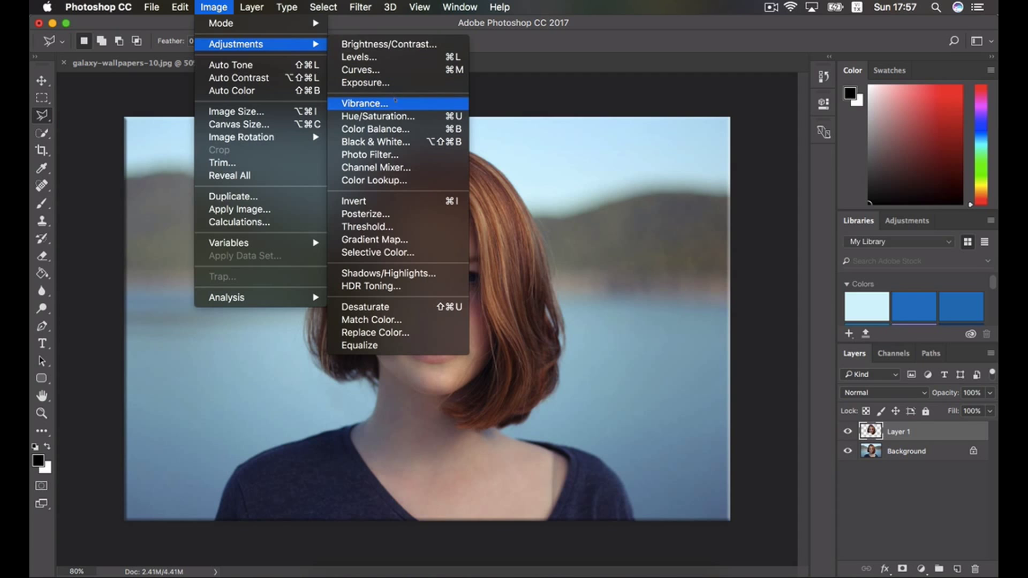
left_click(374, 227)
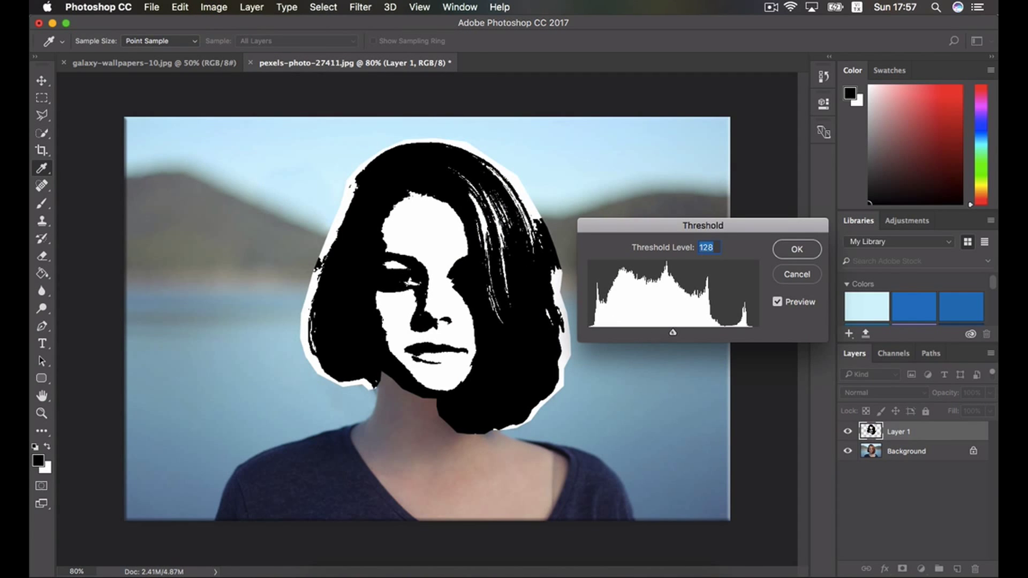
mouse_move(673, 332)
left_mouse_down()
mouse_move(644, 332)
mouse_move(653, 332)
left_mouse_up()
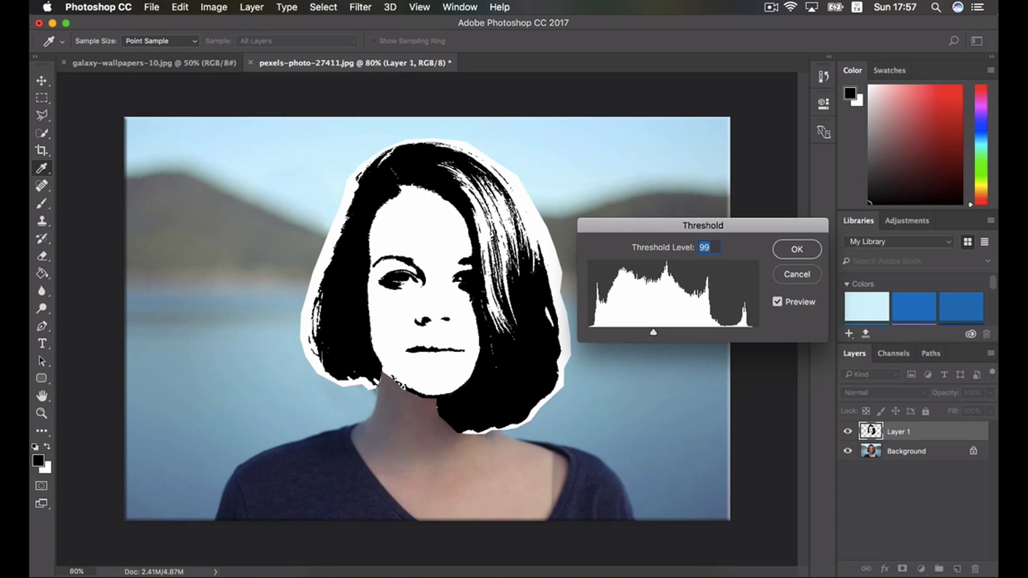
left_click(790, 250)
key("l")
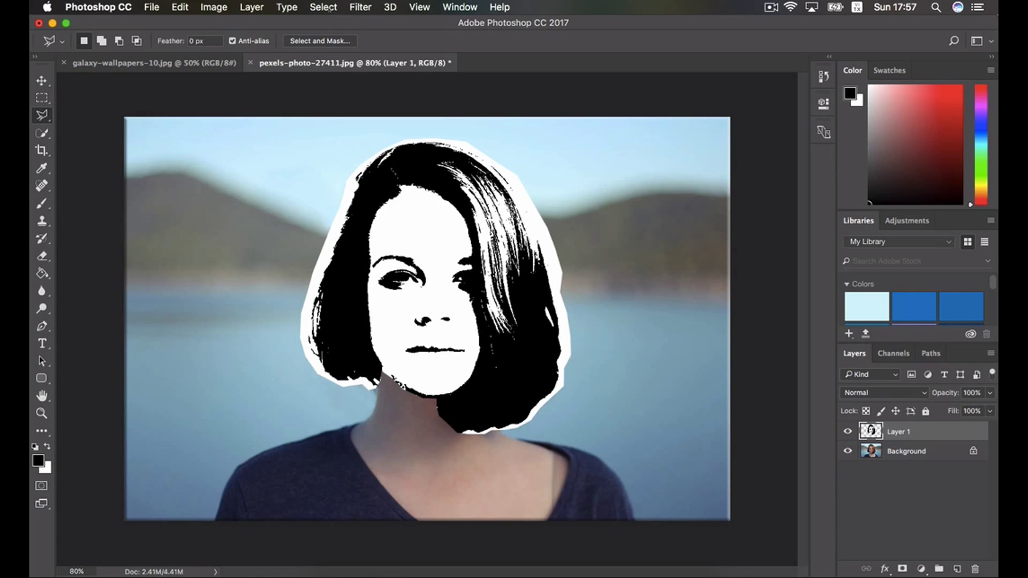
Select the black areas of the head using Color Range with Sampled Colors and a fuzziness of 0
left_click(324, 6)
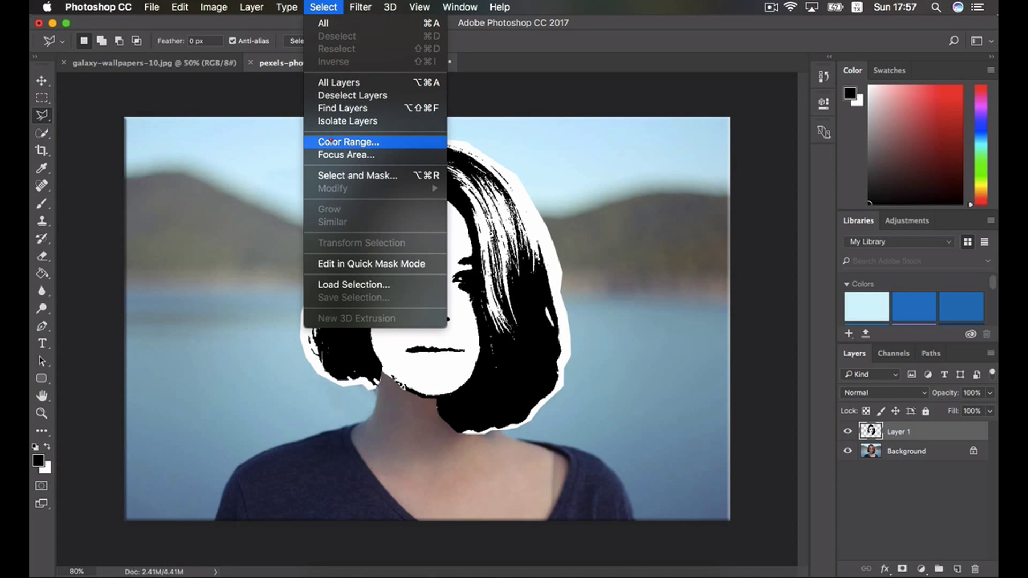
left_click(330, 141)
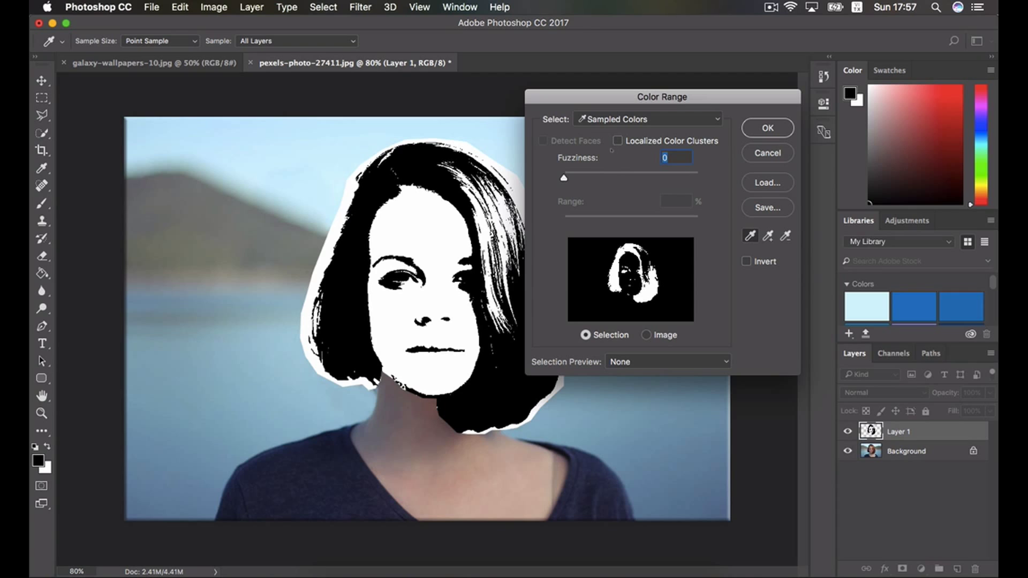
type("0")
key("Return")
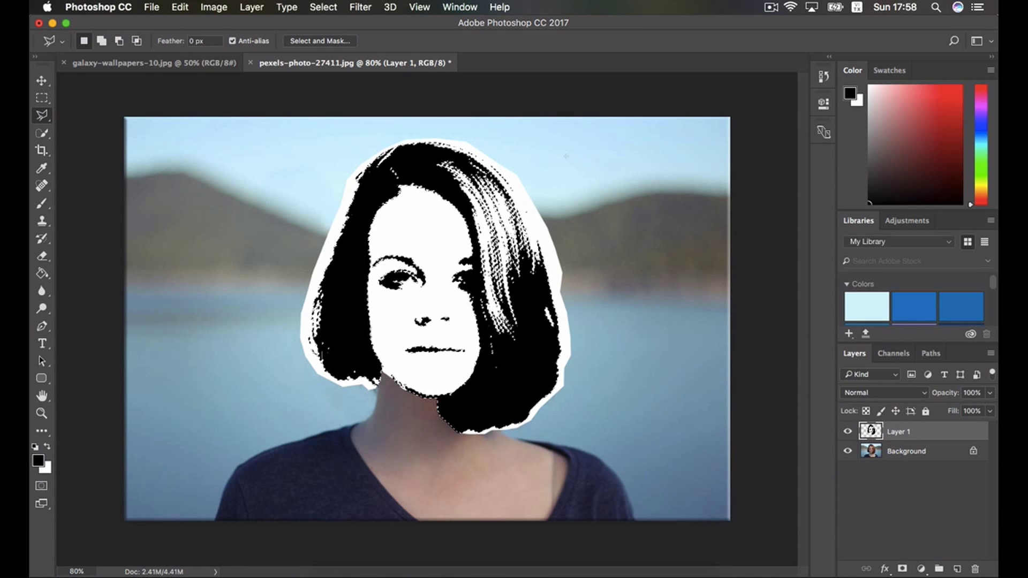
Create a new 1920 x 1080 pixel document at 144 pixels/inch in RGB with a white background
left_click(148, 7)
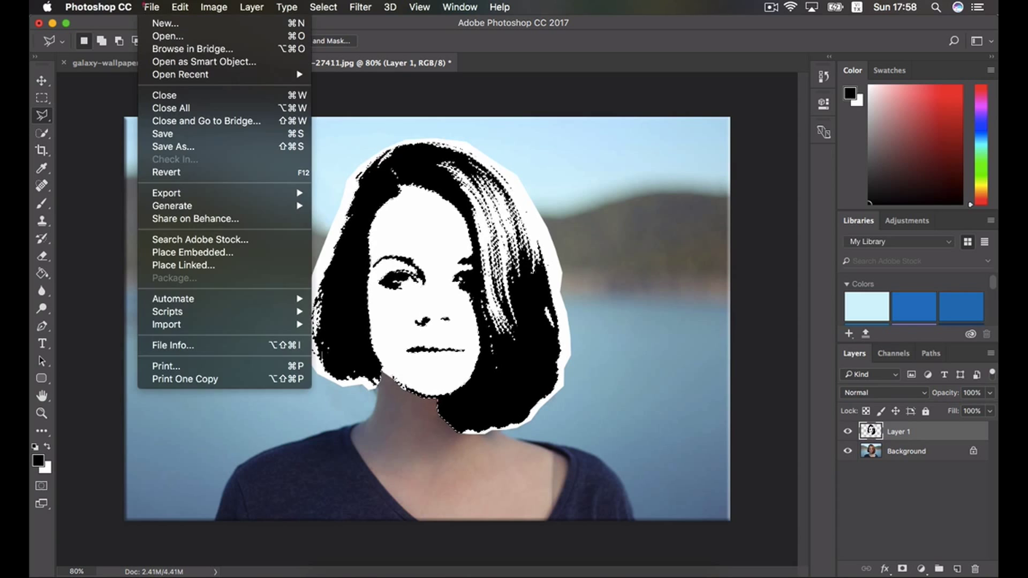
key("Escape")
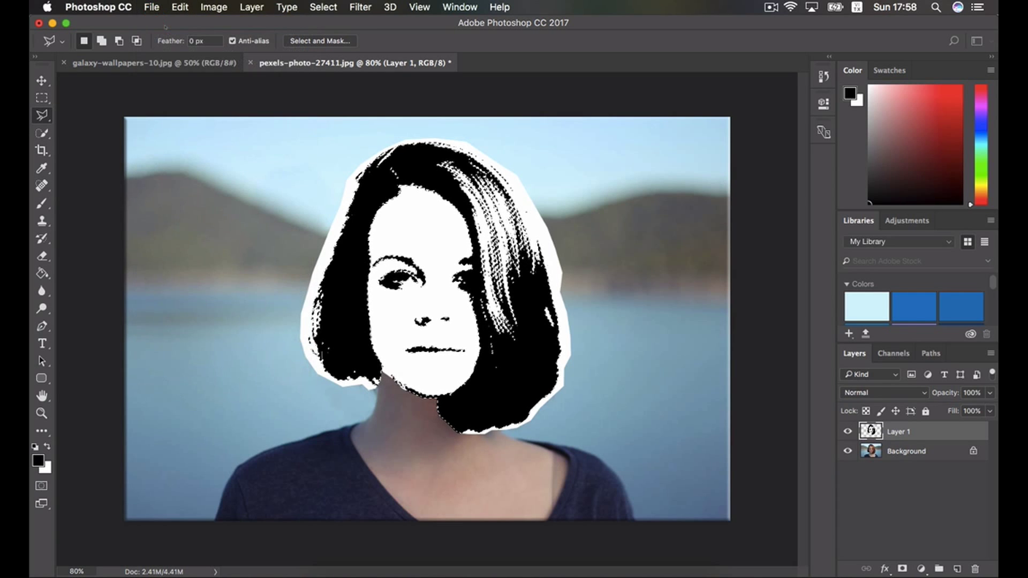
key("super+n")
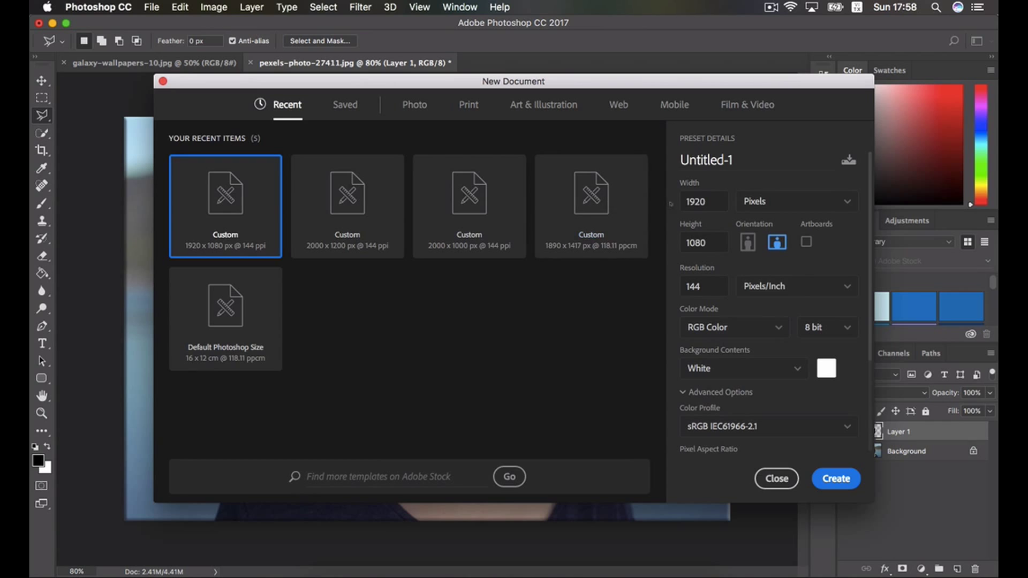
left_click(710, 250)
left_click(850, 480)
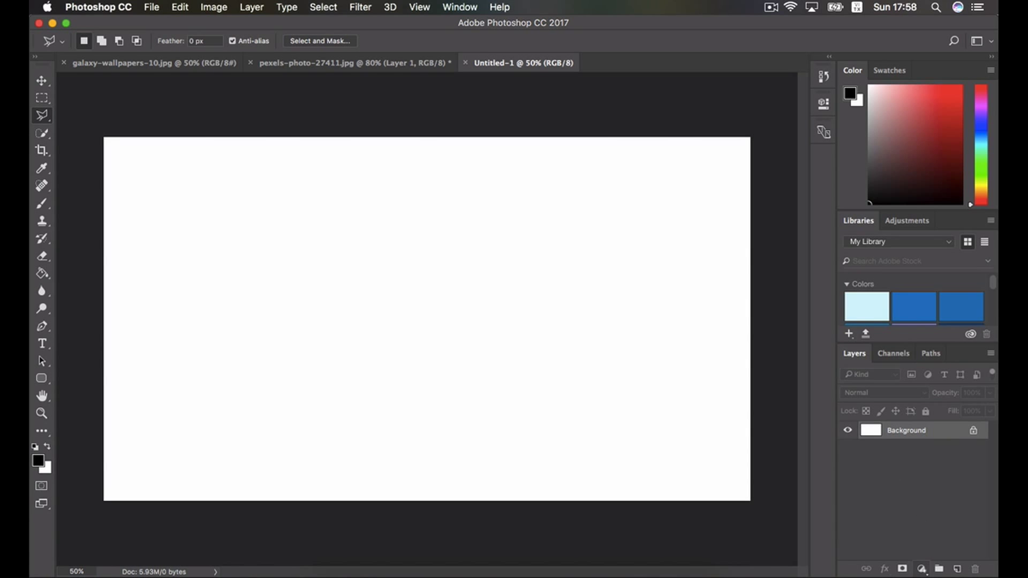
Add a gradient fill layer above the background using the Foreground to Background preset
left_click(922, 569)
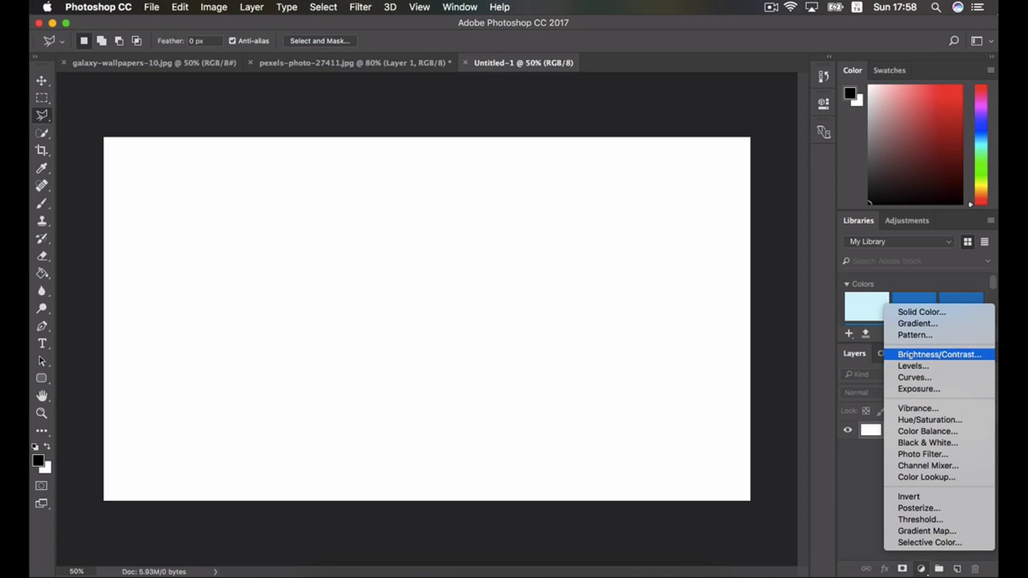
left_click(913, 324)
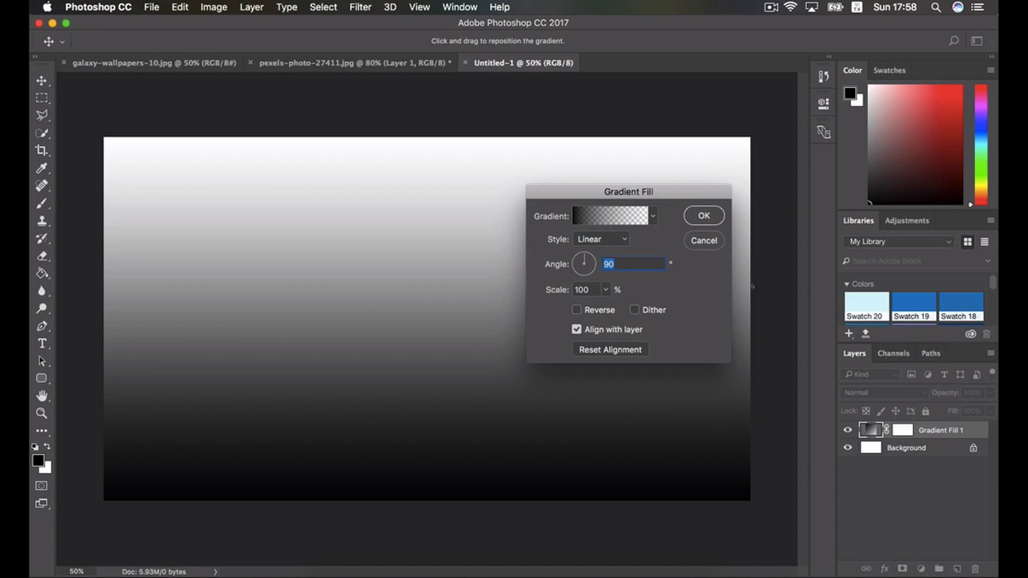
left_click(642, 215)
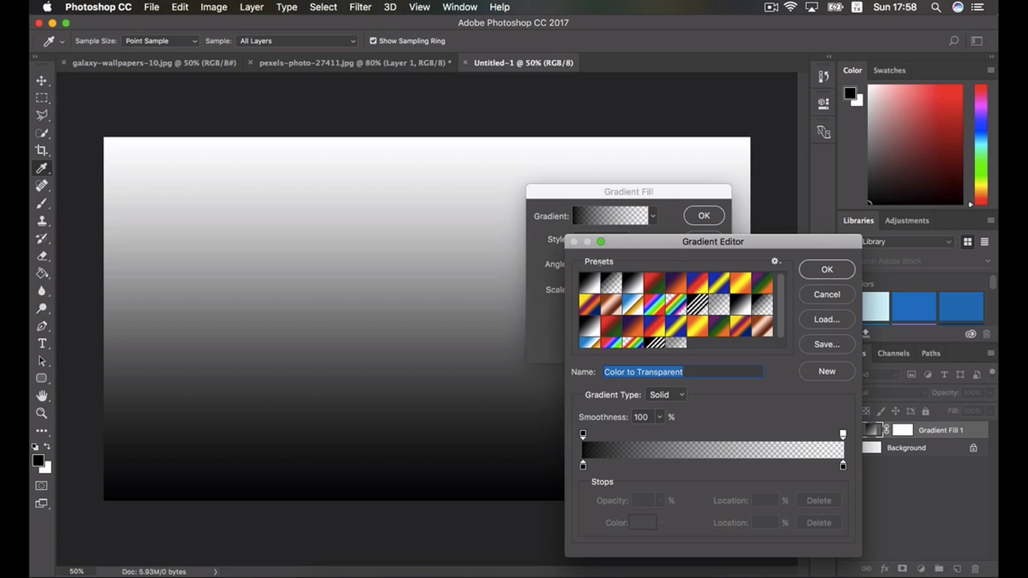
double_click(589, 282)
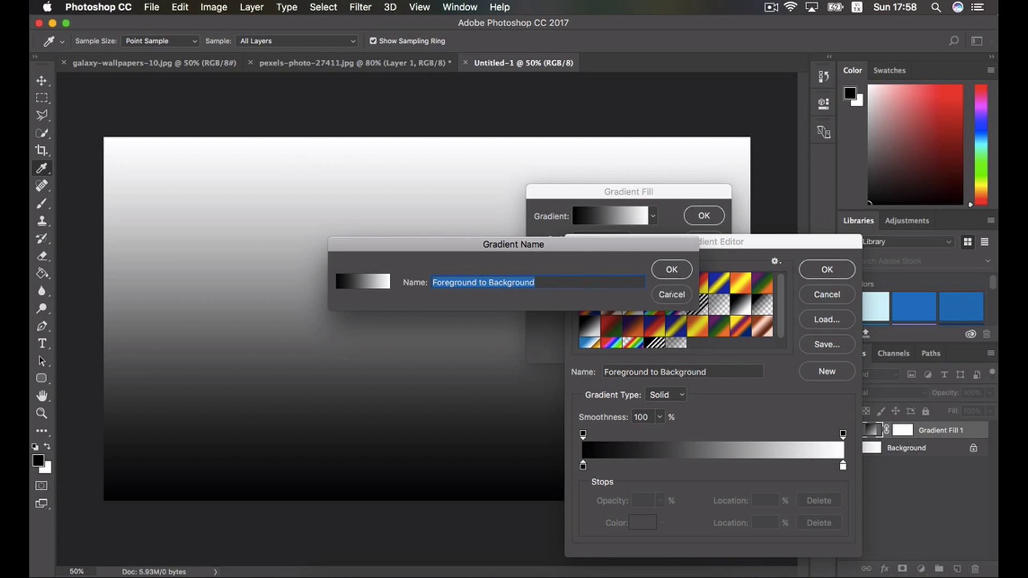
left_click(672, 295)
left_click(804, 272)
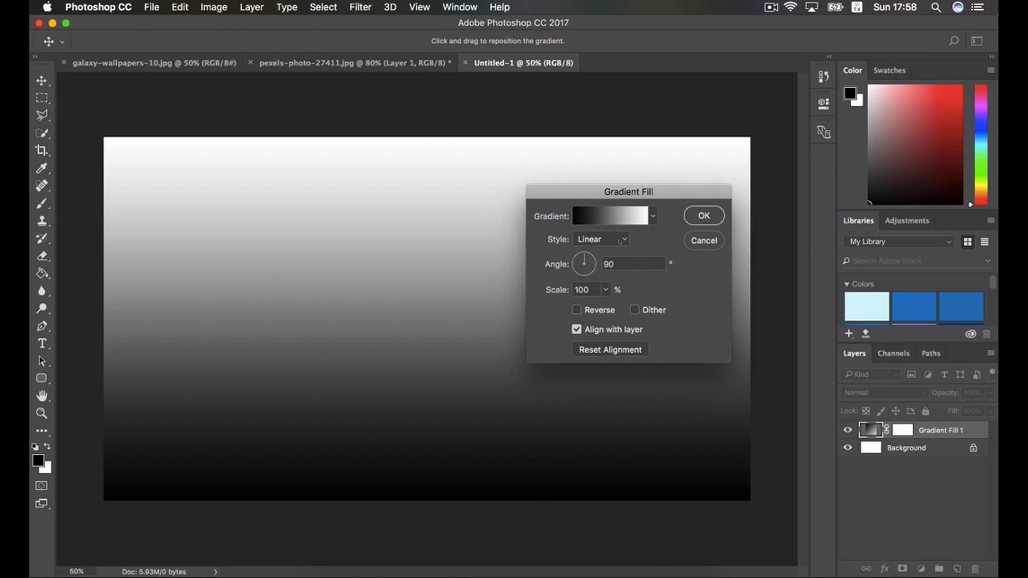
Make the gradient fill radial and reversed, with a scale of 363%, and apply it
left_click(621, 240)
left_click(613, 249)
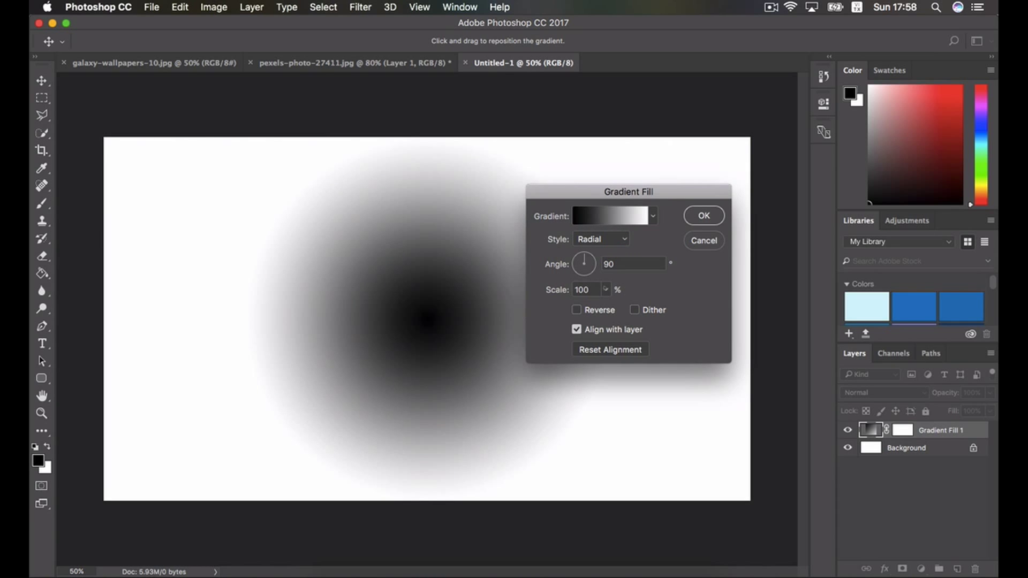
left_click(576, 309)
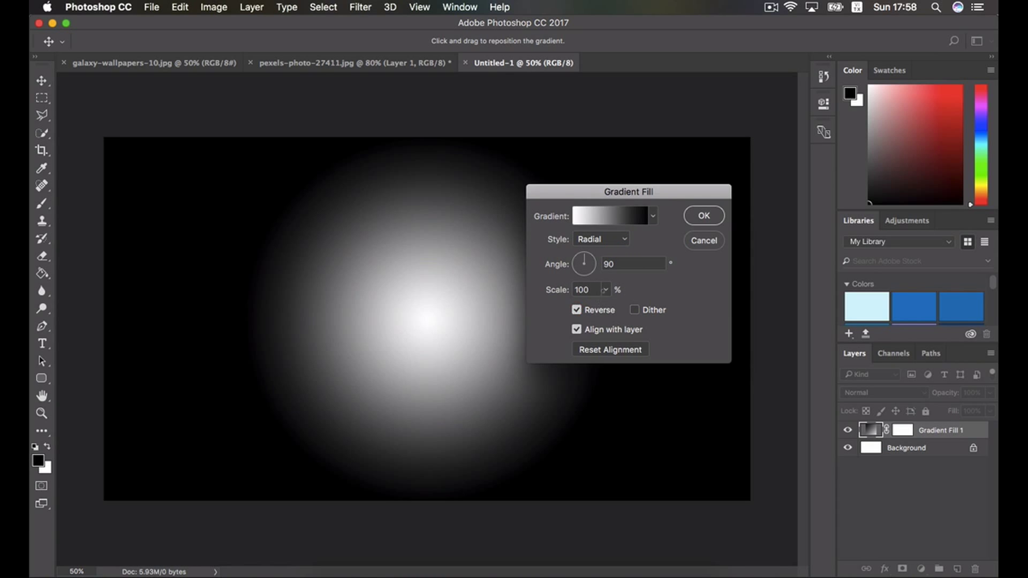
left_click(605, 289)
left_click_drag(604, 307, 621, 307)
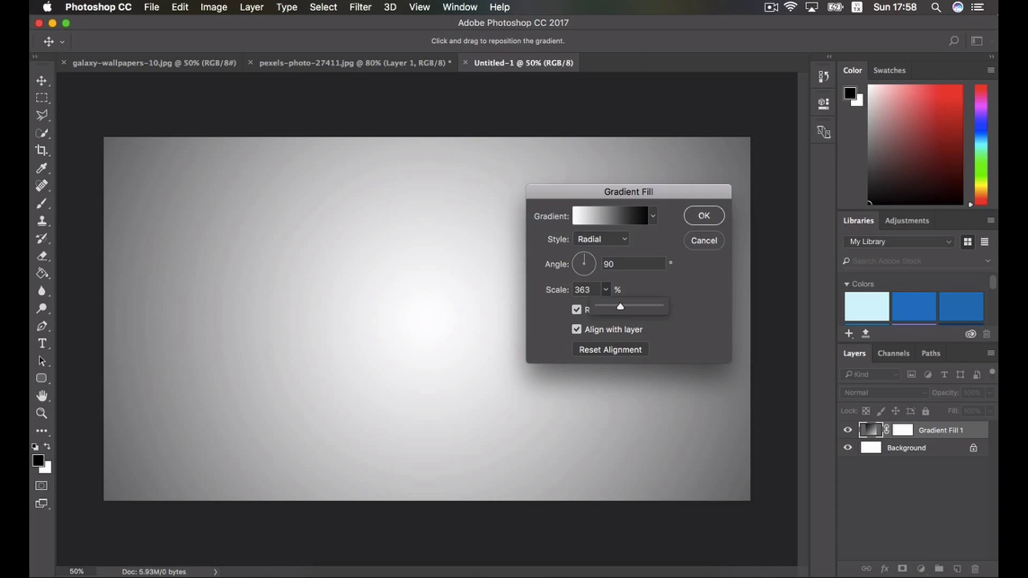
left_click(703, 215)
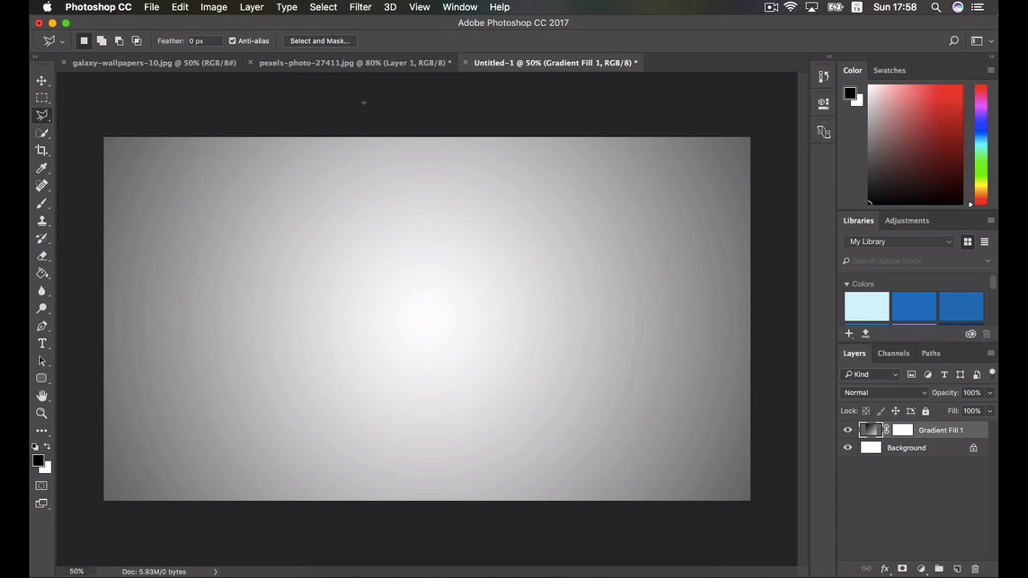
Move the selected black head artwork from pexels-photo-27411.jpg into the centre of the Untitled-1 document
left_click(334, 64)
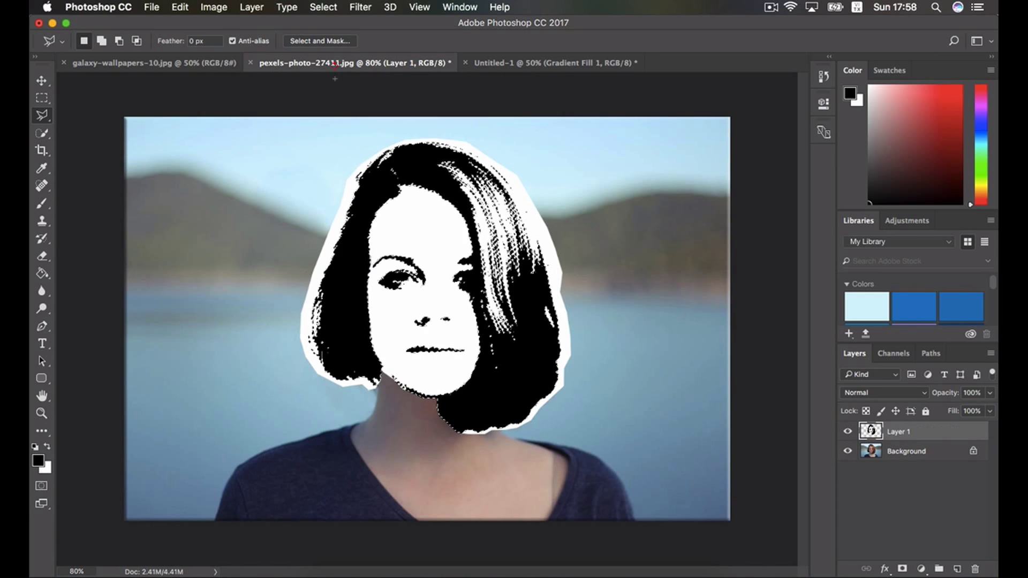
key("v")
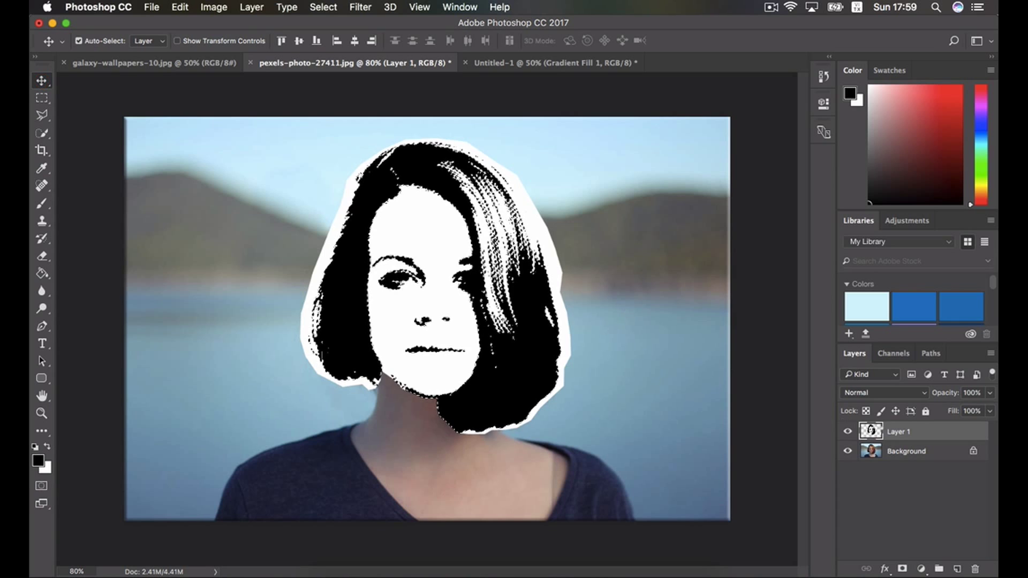
left_click_drag(429, 202, 505, 63)
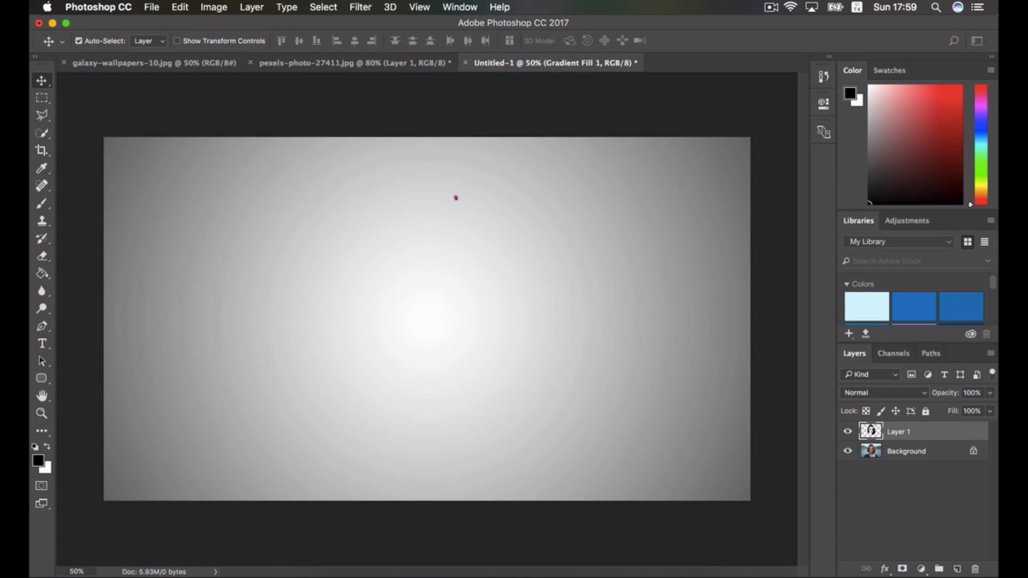
left_click_drag(422, 288, 422, 239)
Enlarge the head artwork to about 132%, shift it slightly up and to the right, and apply the transformation
key("ctrl+t")
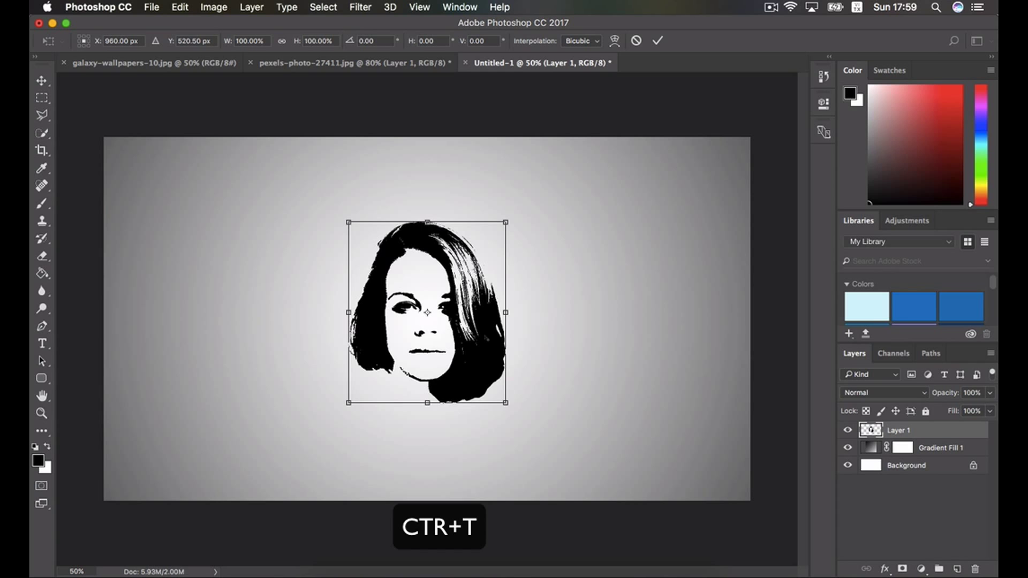
left_click_drag(507, 220, 536, 197)
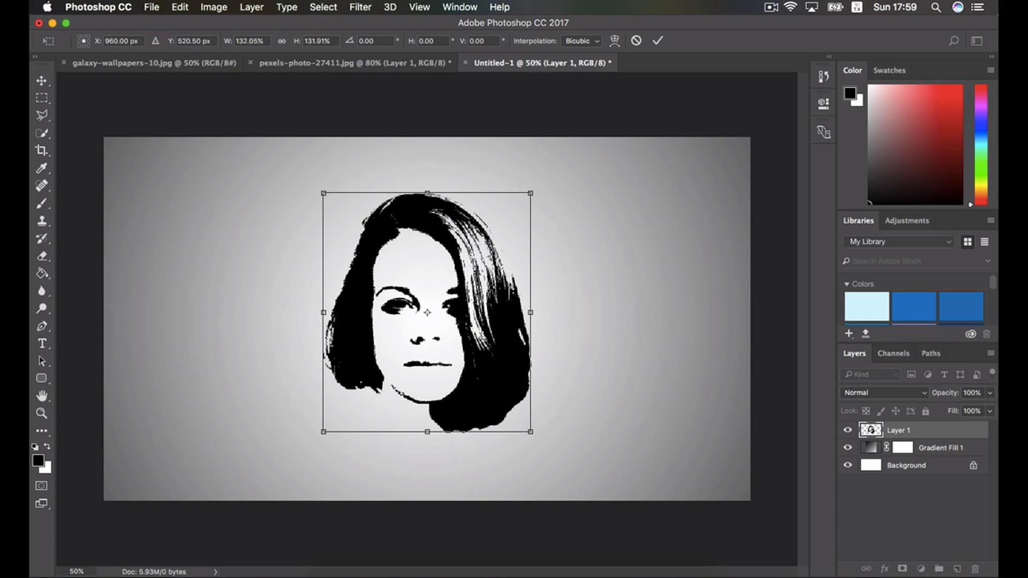
left_click_drag(403, 202, 420, 180)
key("v")
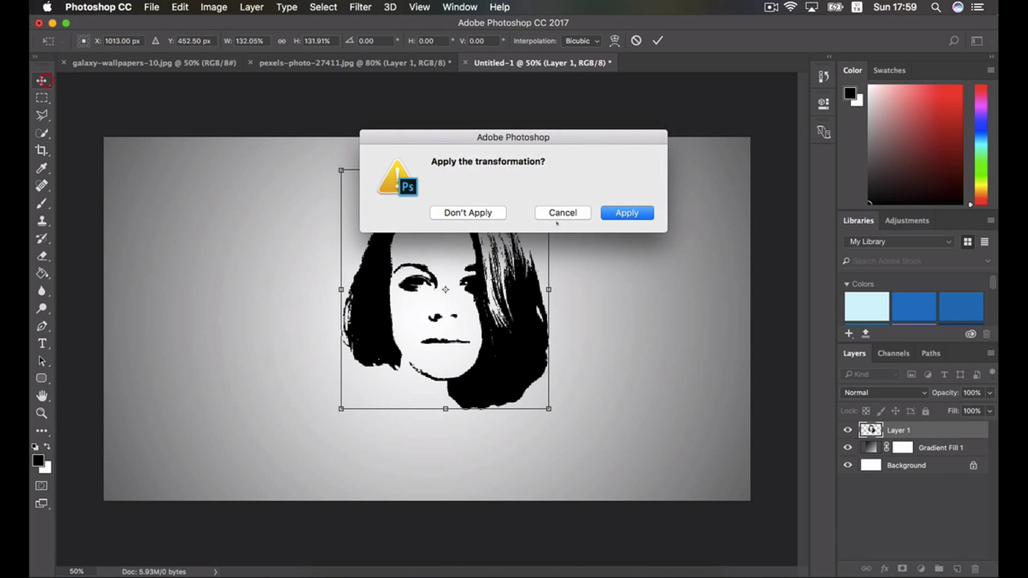
left_click(630, 214)
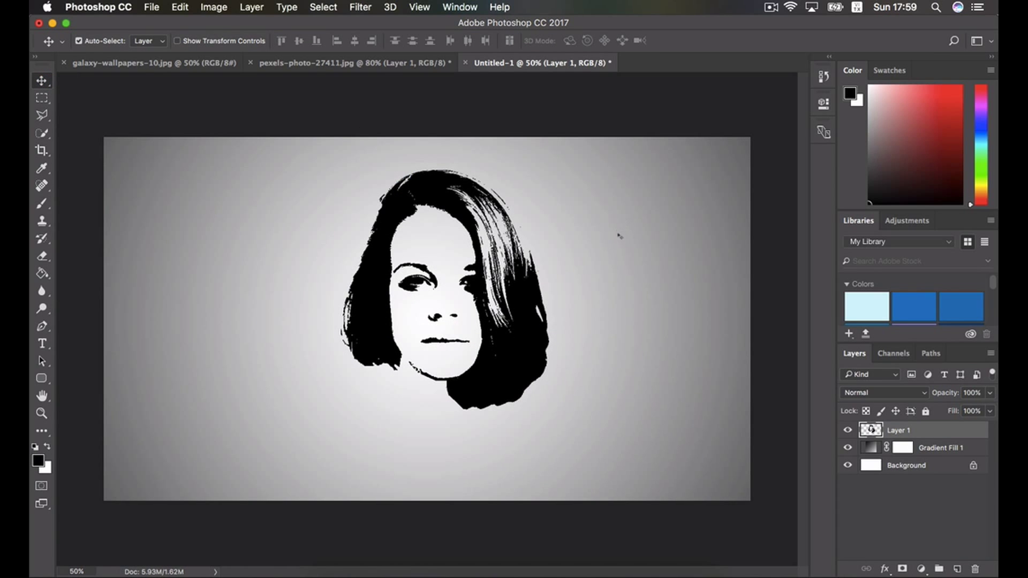
Bring the galaxy-wallpapers-10.jpg image into Untitled-1 above the head artwork and clip it to Layer 1
left_click(161, 63)
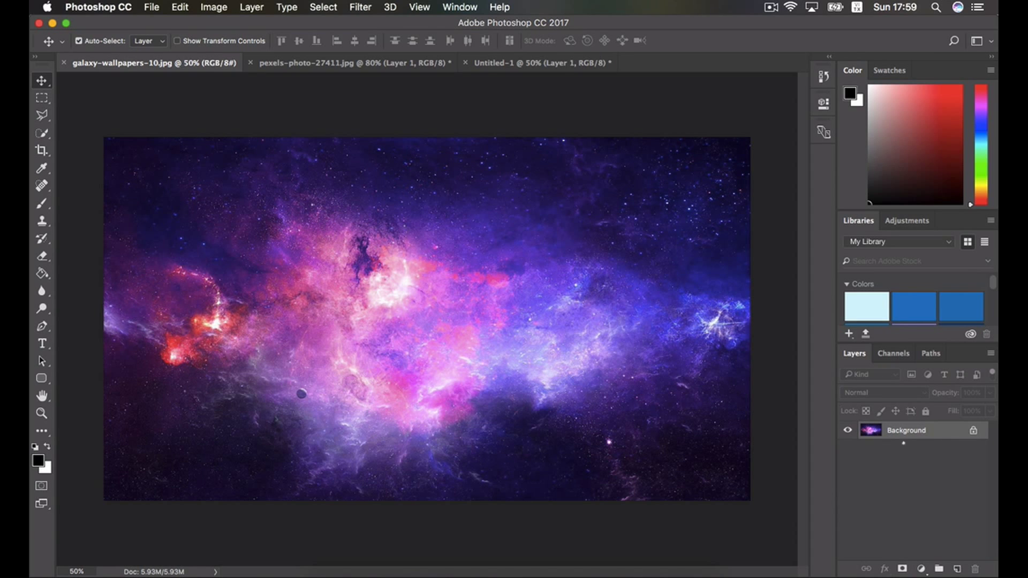
left_click_drag(932, 431, 932, 515)
left_click_drag(397, 313, 360, 221)
left_click_drag(584, 153, 617, 185)
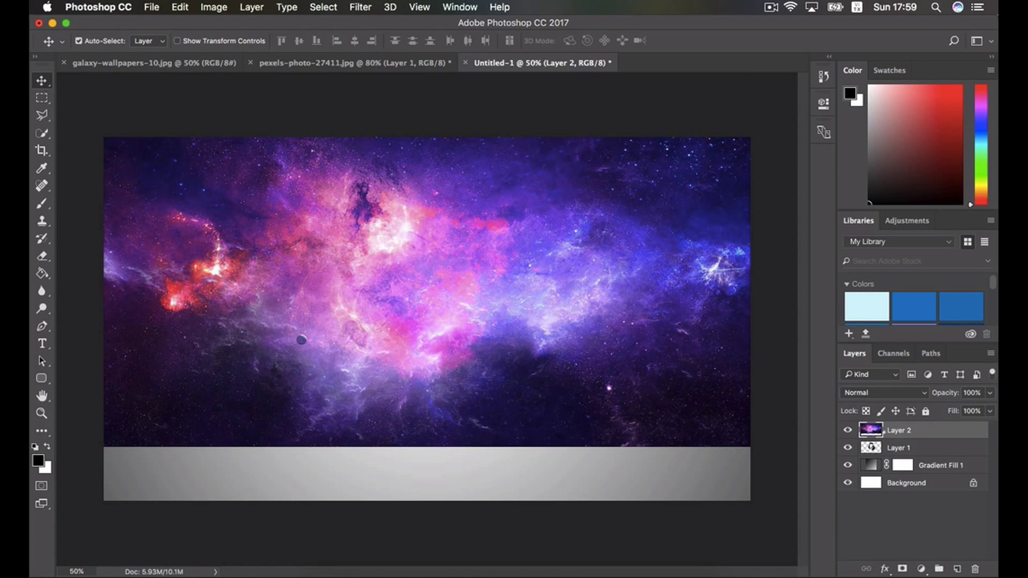
left_click(875, 439, "alt")
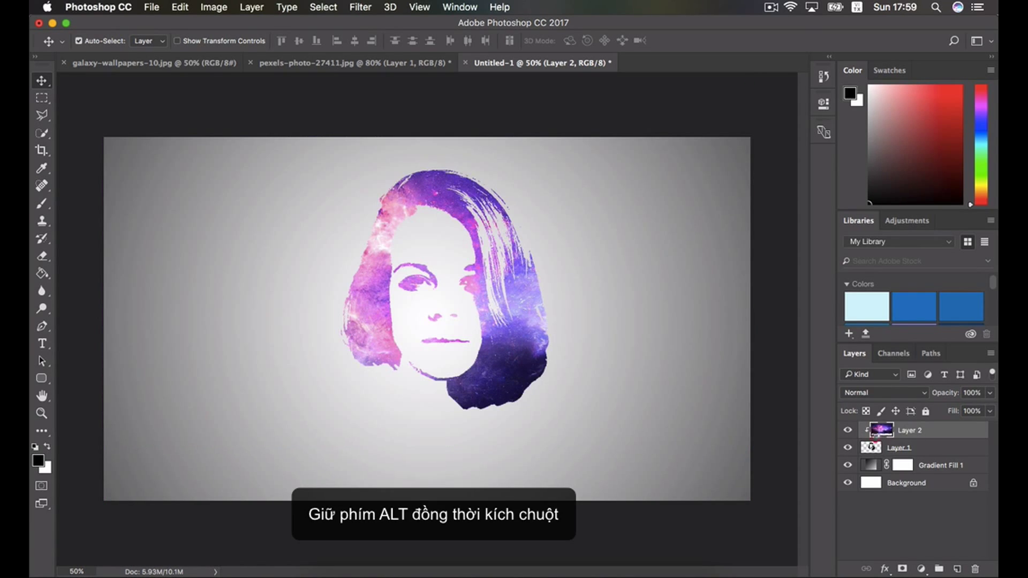
Reposition the clipped galaxy layer and scale it to about 127%, covering the whole head with dark purple tones and pink in the lower hair
left_click_drag(515, 305, 551, 386)
left_click_drag(552, 401, 623, 402)
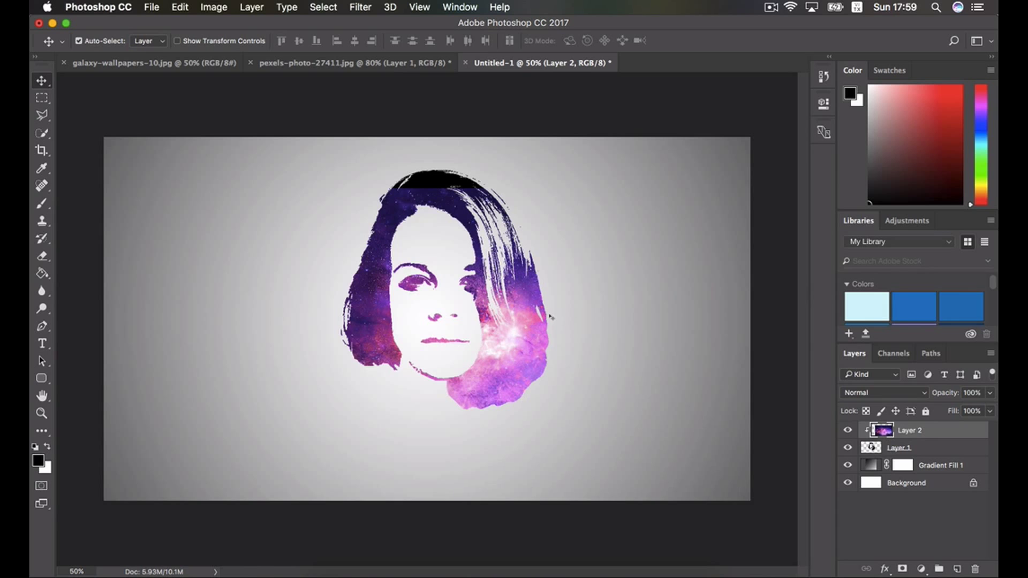
key("super+t")
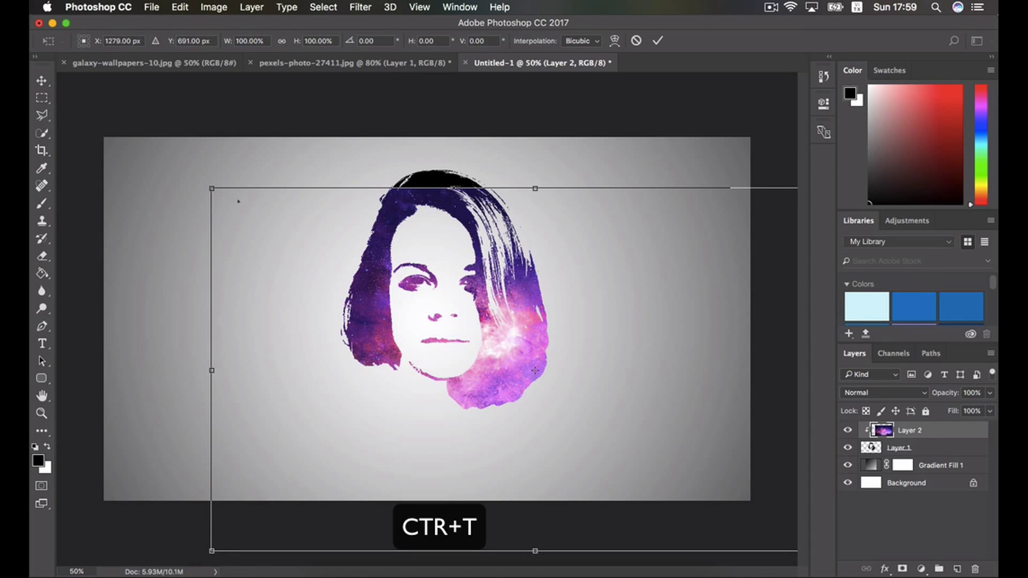
left_click_drag(212, 188, 172, 166)
left_click_drag(370, 210, 427, 227)
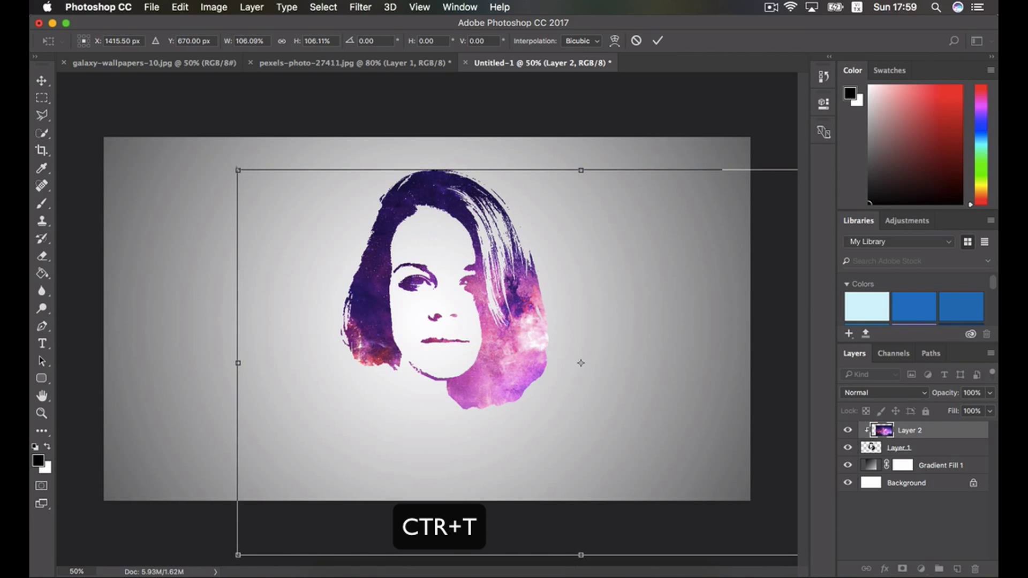
left_click_drag(238, 170, 203, 146)
left_click_drag(259, 188, 306, 206)
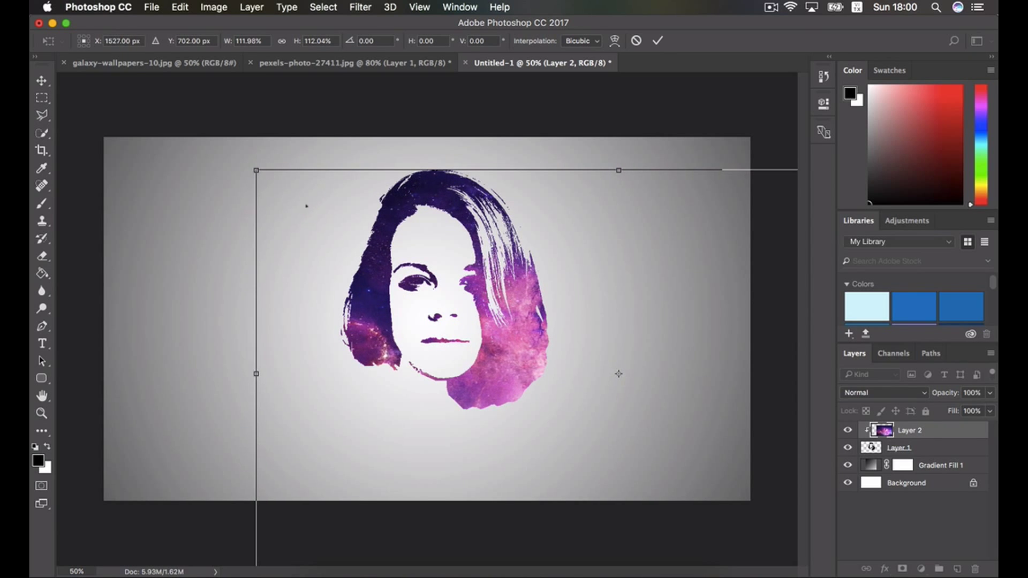
left_click_drag(256, 171, 232, 159)
left_click_drag(266, 197, 293, 207)
left_click_drag(257, 169, 188, 130)
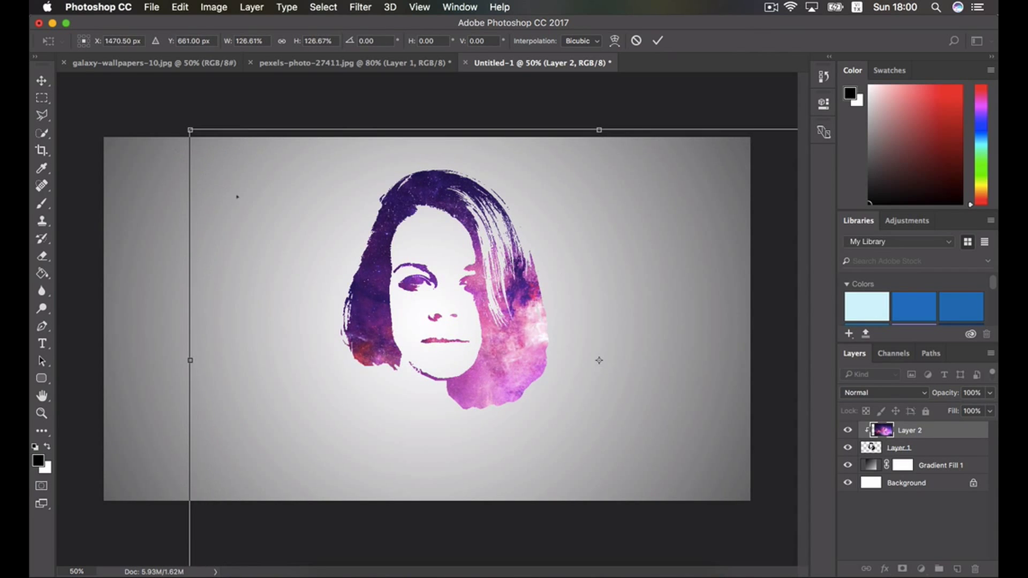
left_click_drag(239, 198, 348, 231)
double_click(320, 212)
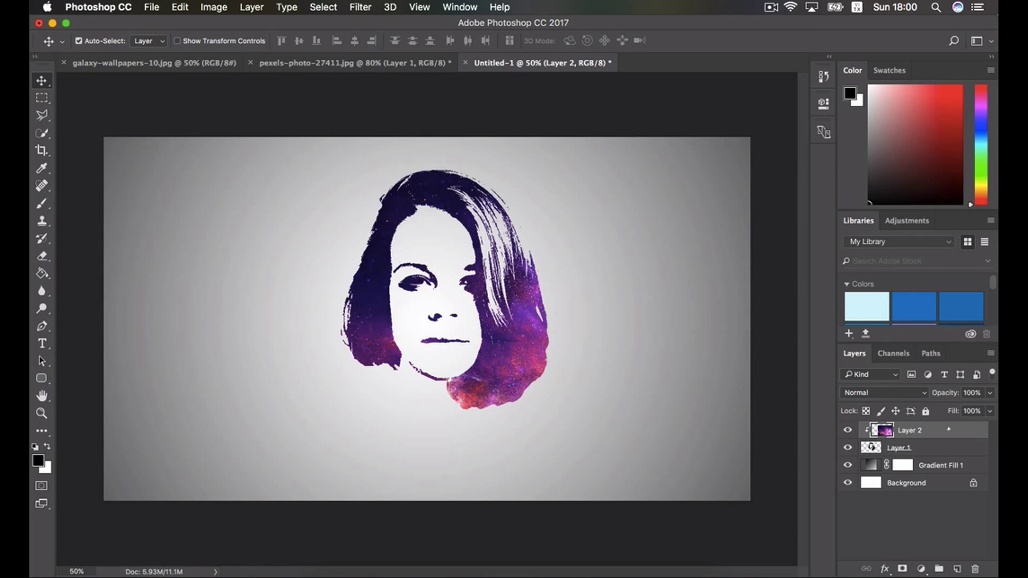
Enable the Bevel & Emboss layer style on Layer 1 and show its settings
left_click(940, 443)
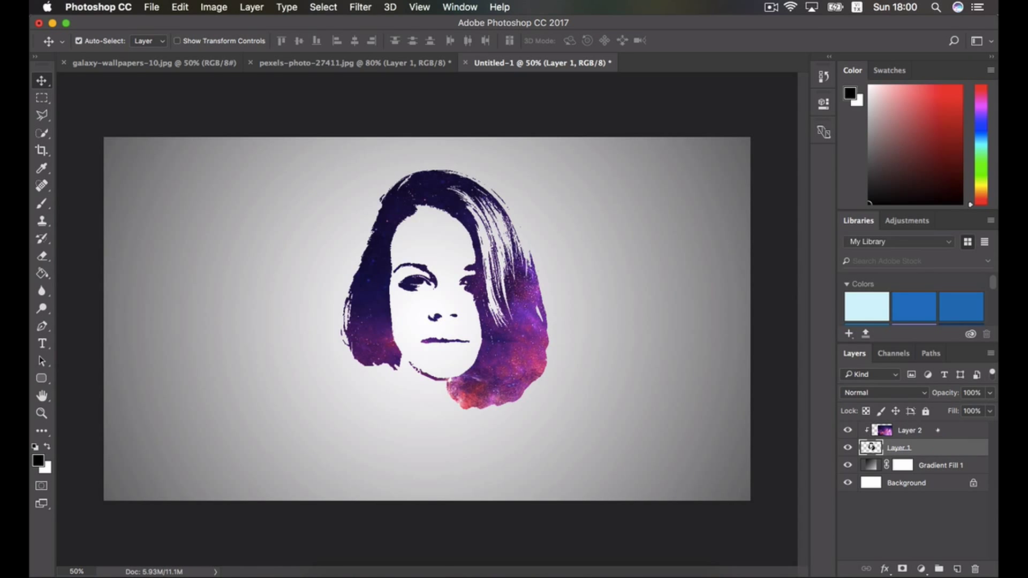
left_click(921, 430)
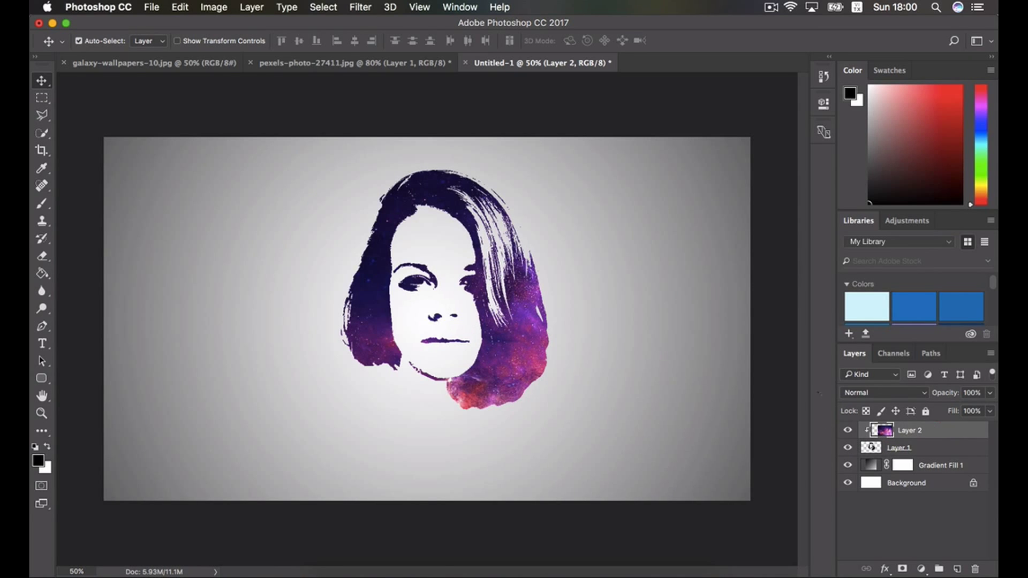
left_click(936, 446)
right_click(931, 444)
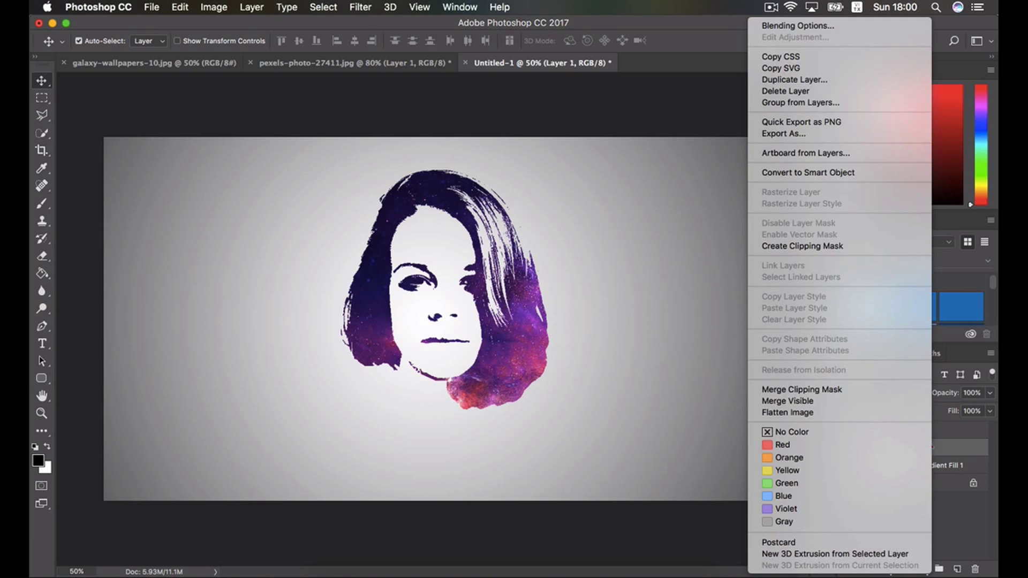
left_click(797, 25)
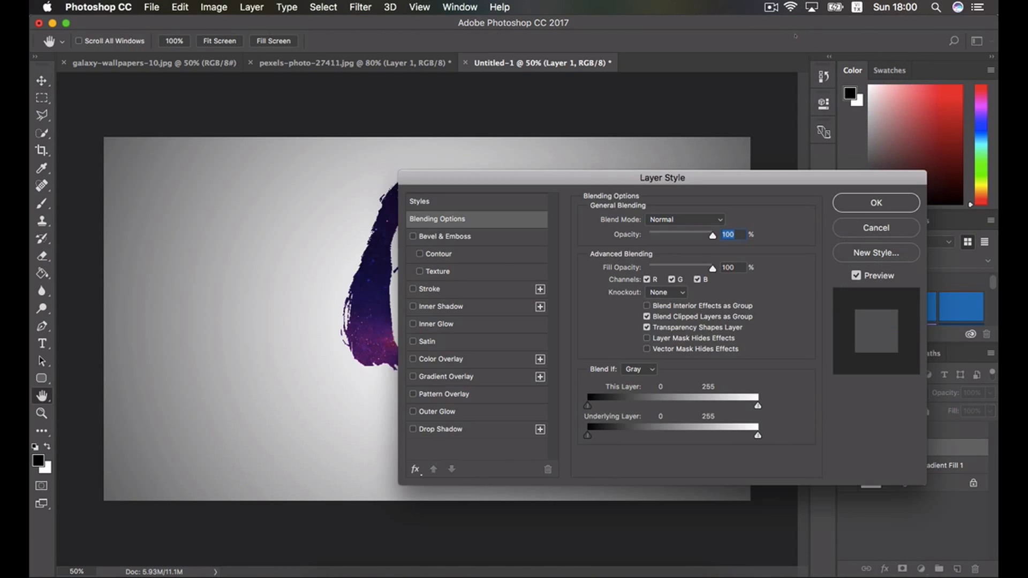
left_click_drag(473, 180, 545, 202)
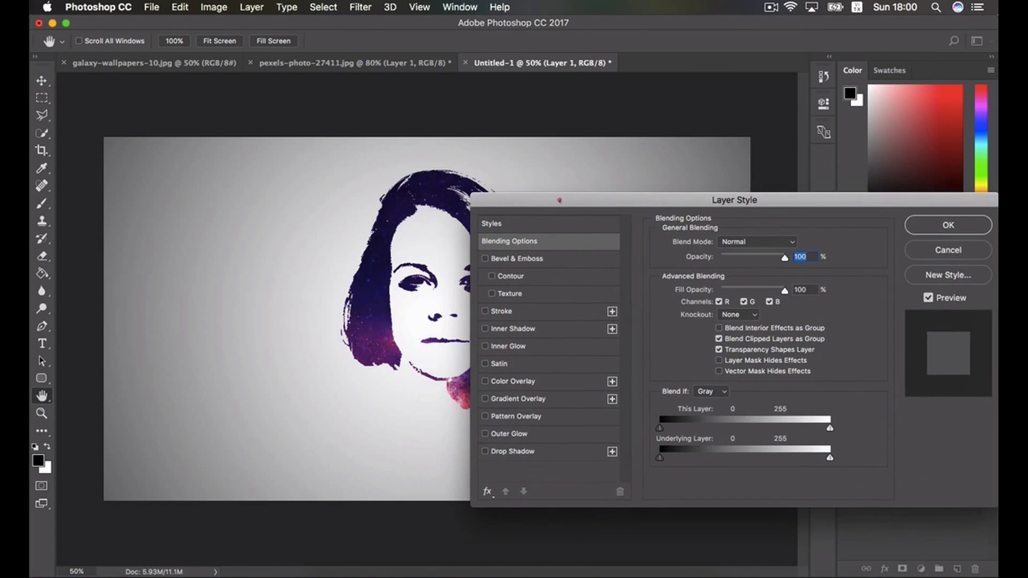
left_click(485, 258)
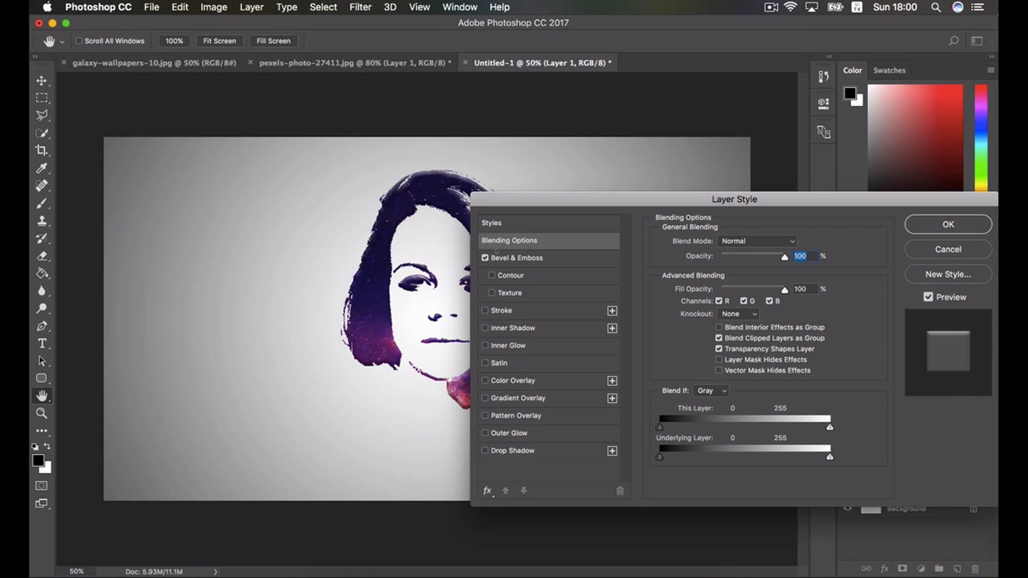
left_click_drag(538, 201, 514, 183)
left_click(508, 237)
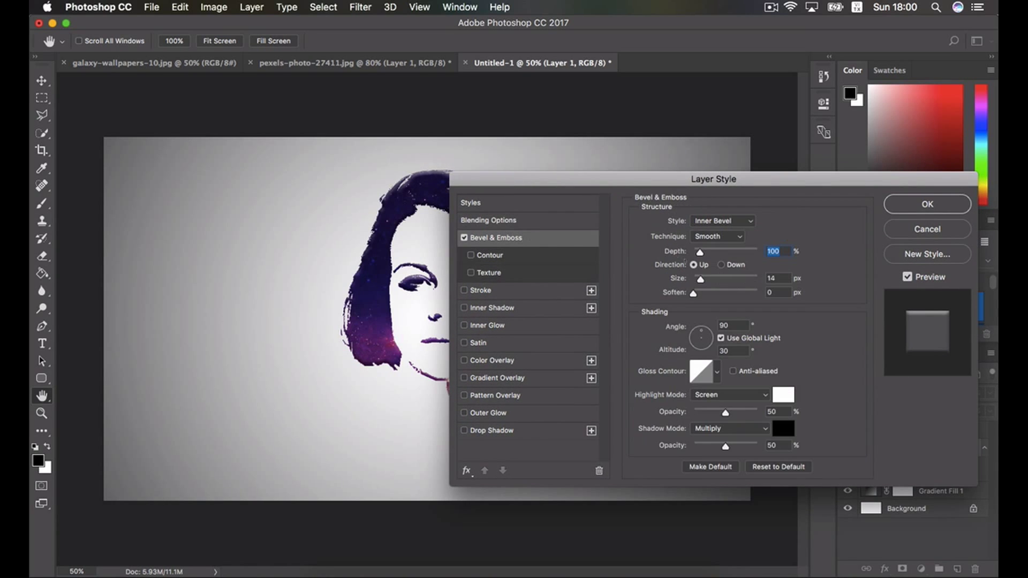
Set the Bevel & Emboss depth to 1000% and size to 0 px, and apply the layer style
key("shift+Up")
left_click_drag(580, 185, 664, 183)
key("Tab")
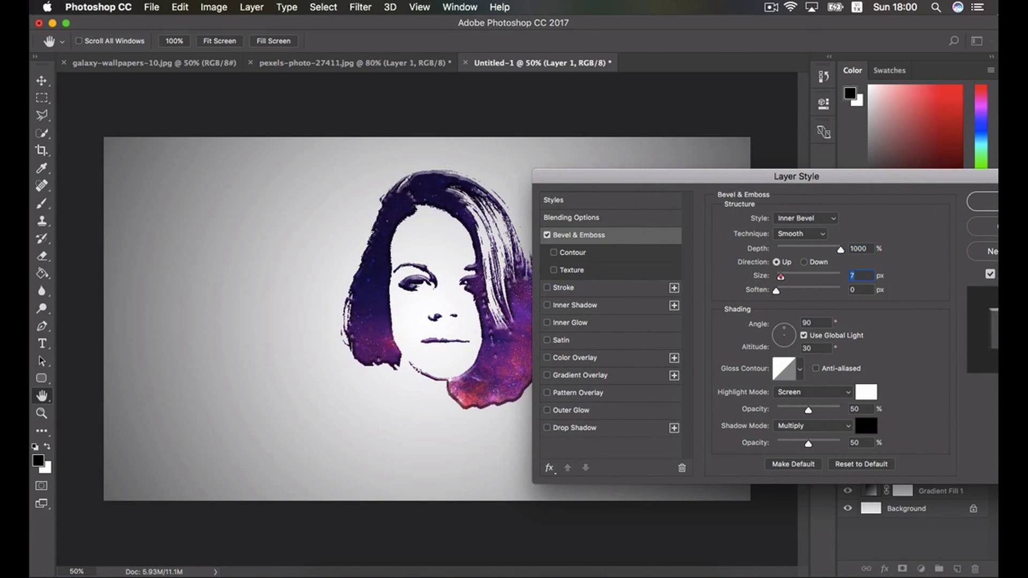
key("shift+Down")
key("shift+Down")
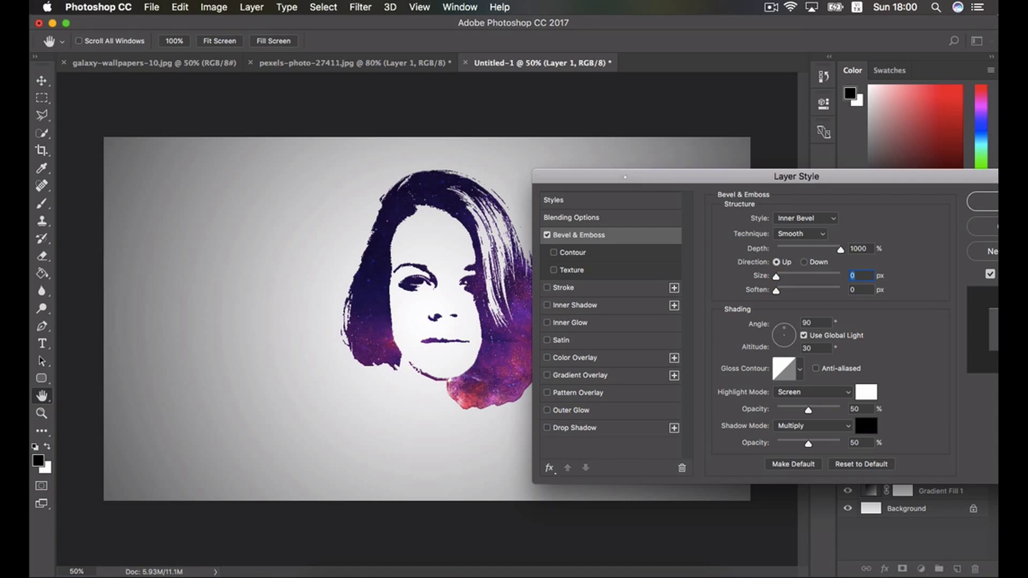
left_click_drag(864, 404, 653, 422)
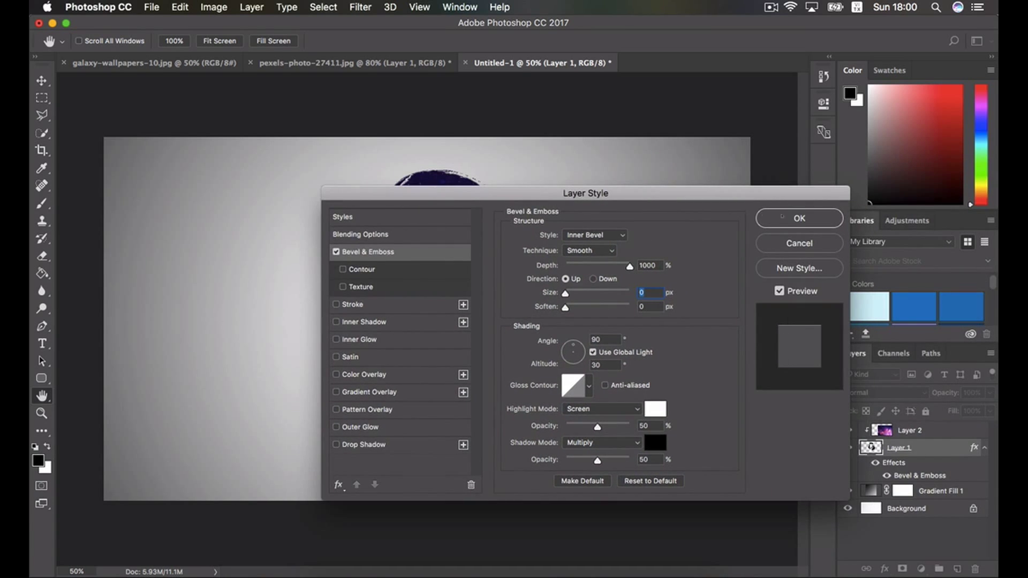
left_click(788, 217)
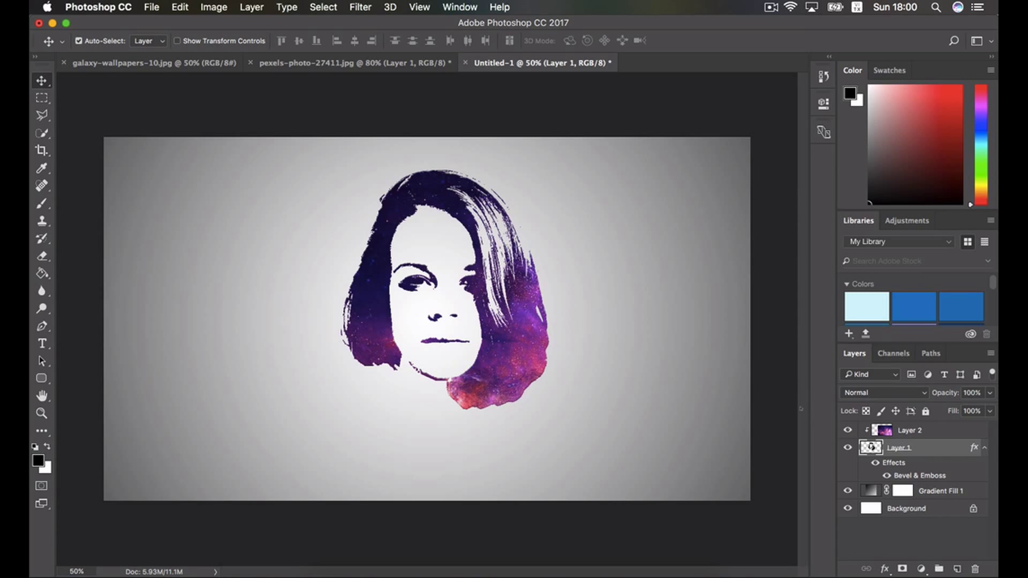
Add the text DESIGNERVN.NET above Layer 2 and centre it beneath the head
left_click(930, 429)
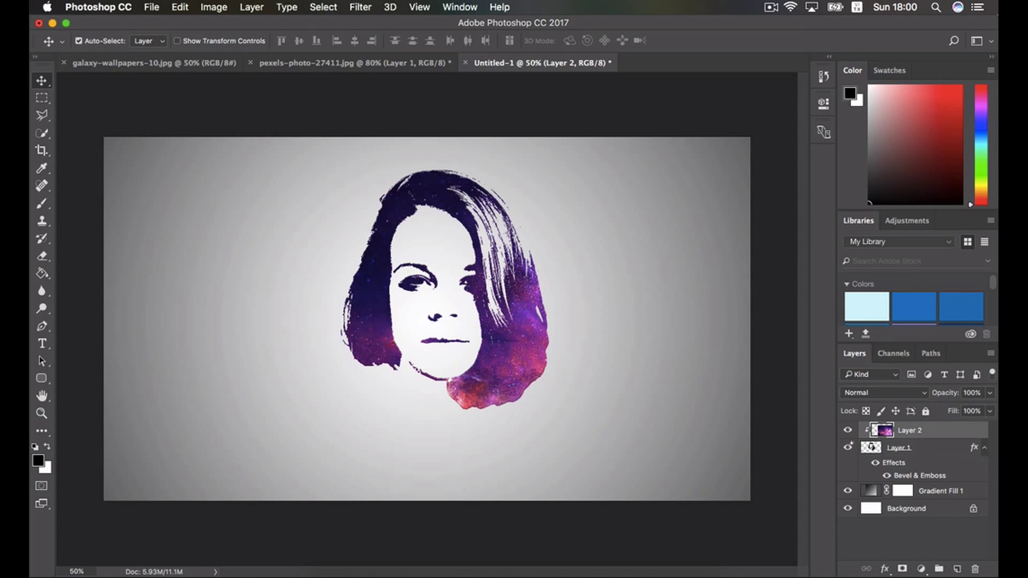
key("t")
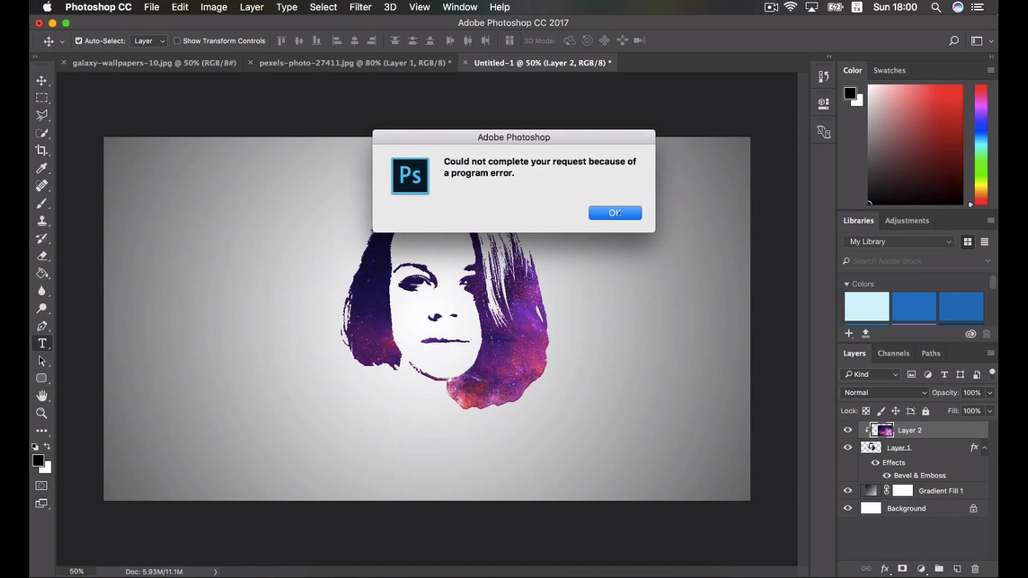
left_click(618, 213)
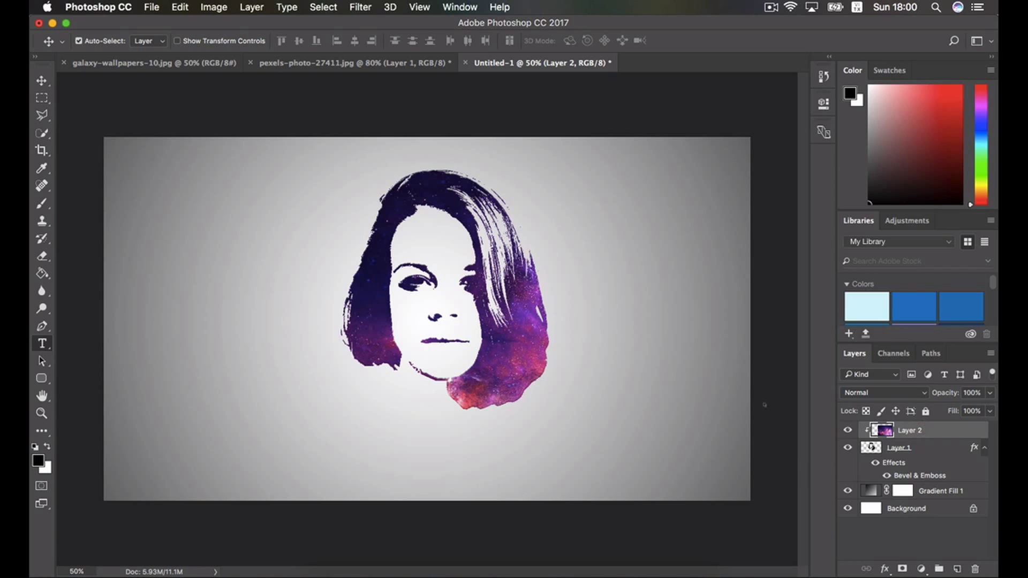
left_click(334, 430)
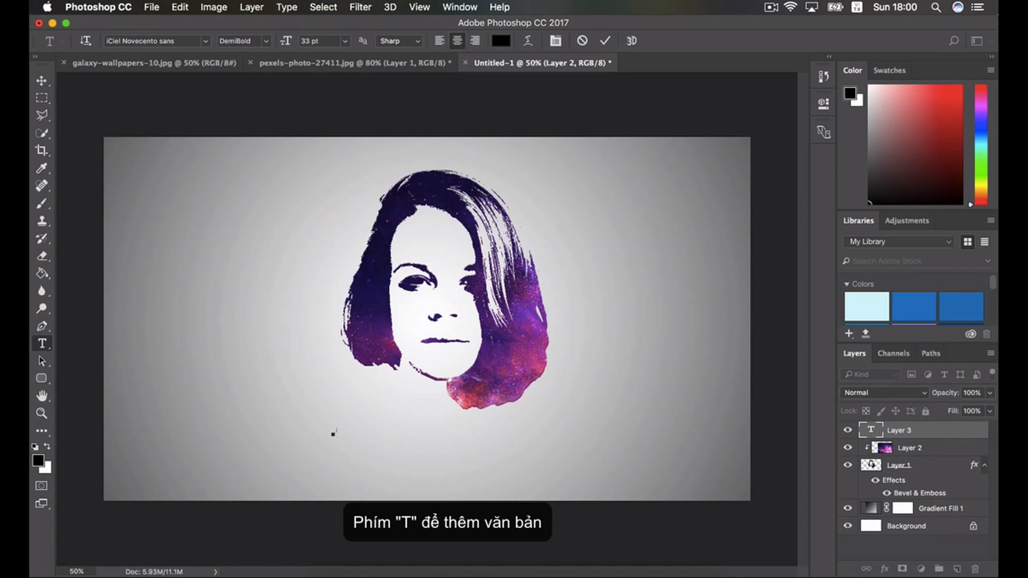
type("D.ESIGNER")
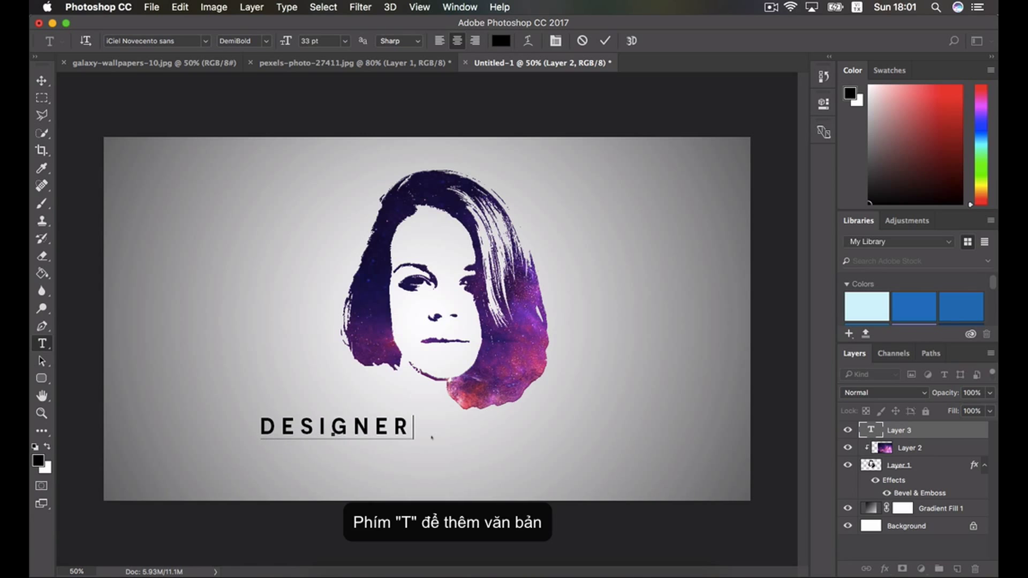
type("VN.NET")
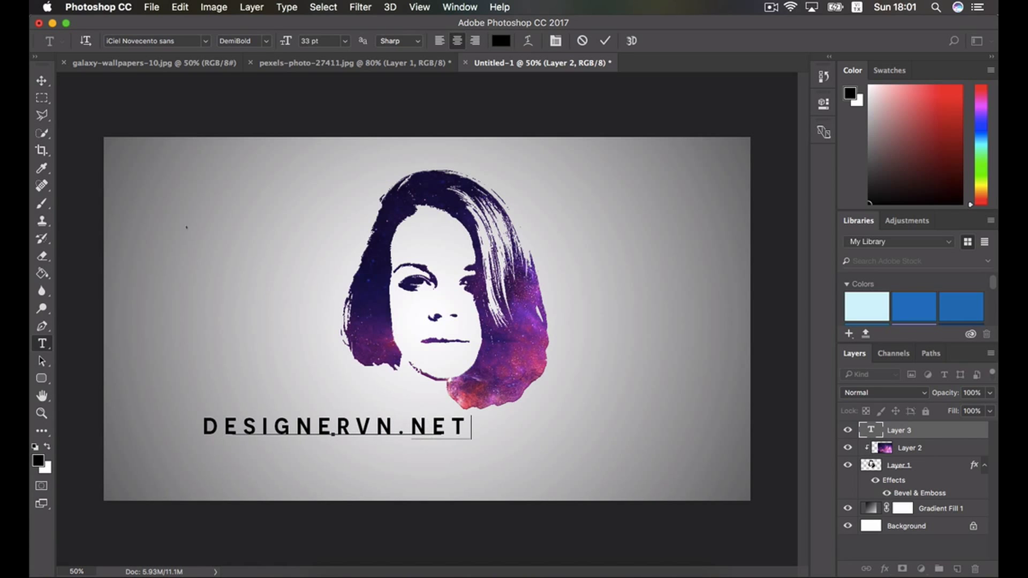
key("ctrl+Return")
key("v")
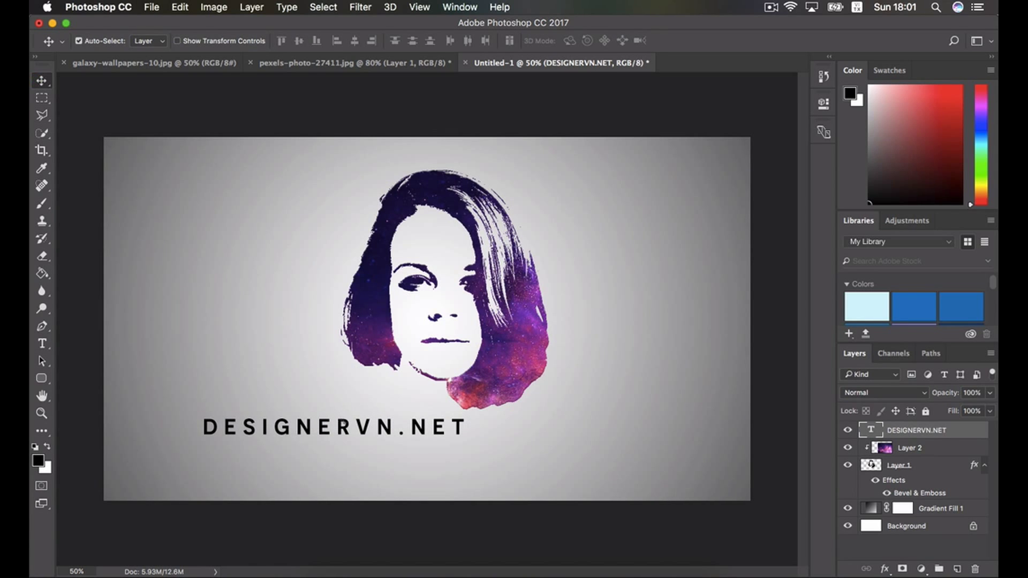
left_click_drag(361, 426, 445, 426)
Set the DESIGNERVN.NET caption's font to iCiel Novecento sans in the DemiBold style and commit the text edit
double_click(444, 426)
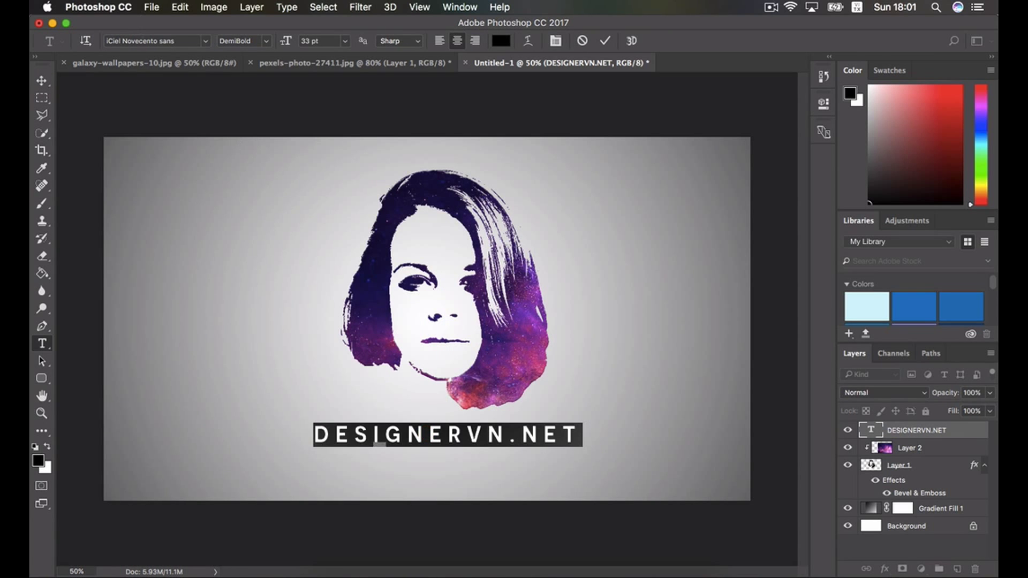
left_click(185, 41)
left_click(205, 42)
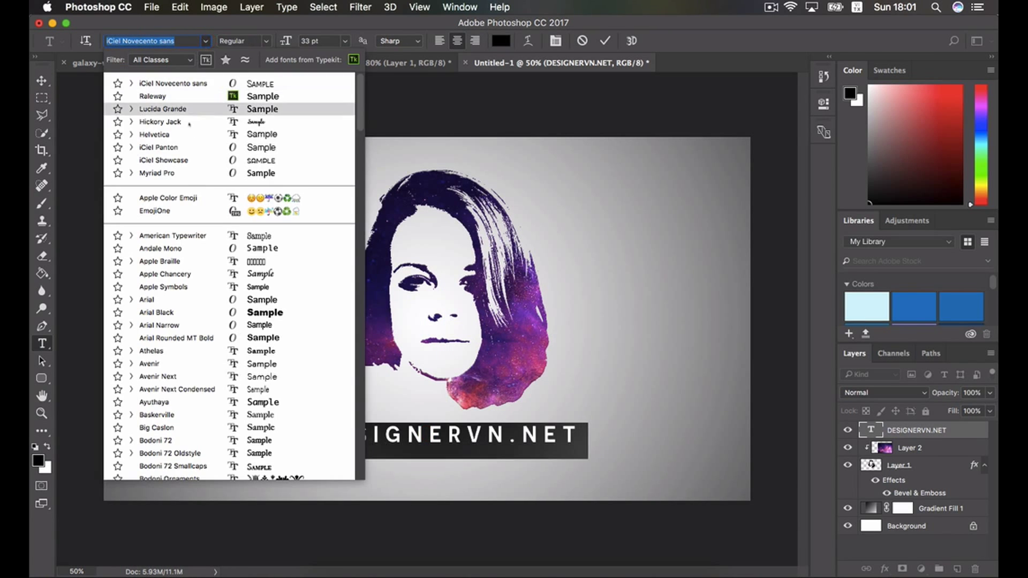
left_click(175, 84)
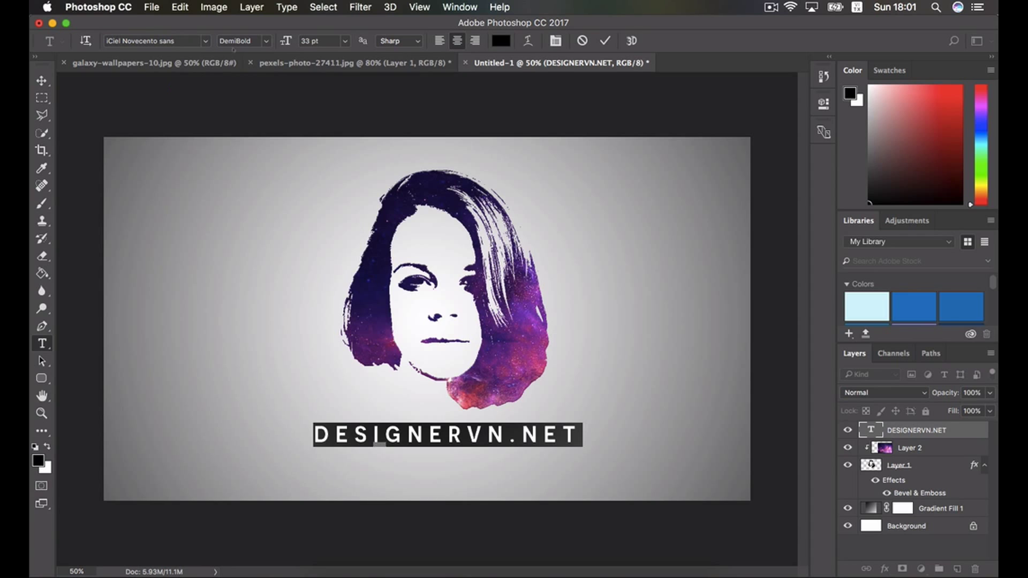
key("Tab")
left_click(263, 41)
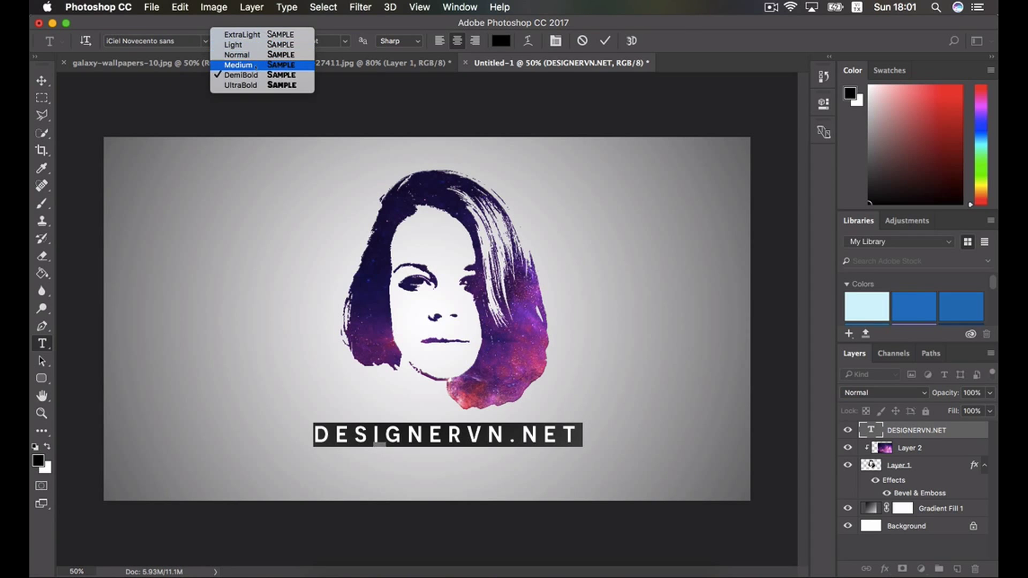
left_click(235, 76)
key("Return")
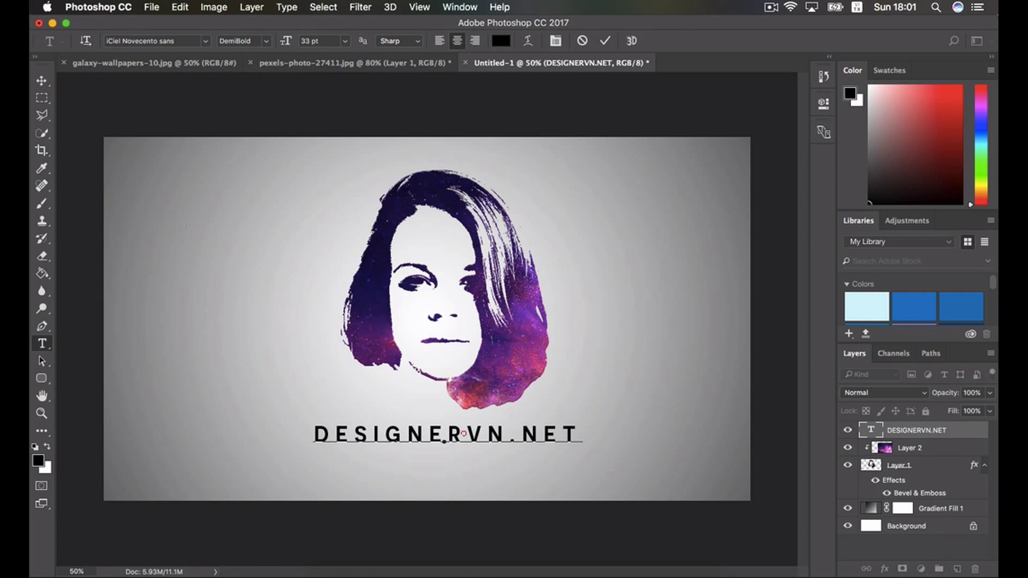
left_click(41, 80)
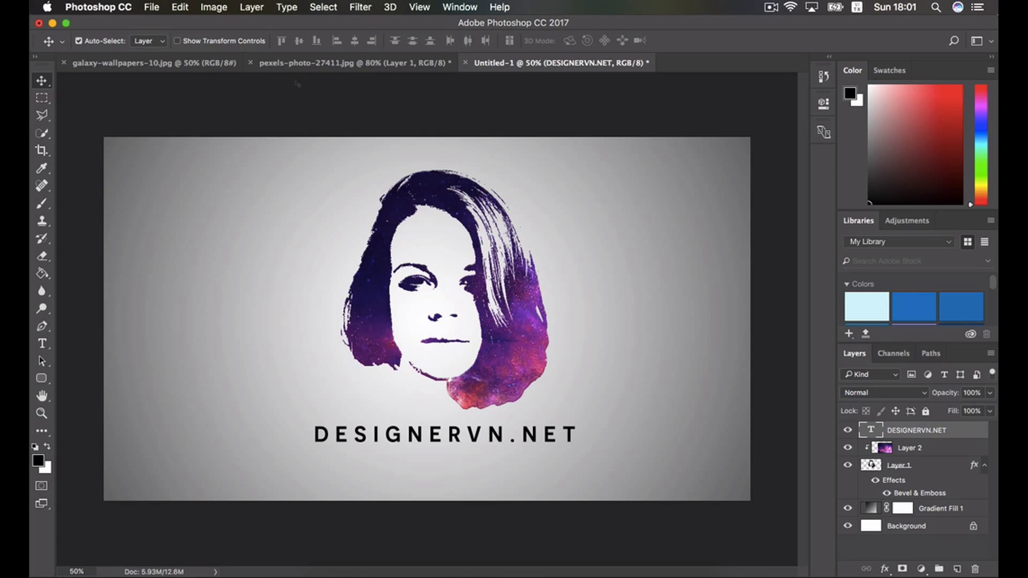
Fill the caption with the galaxy-wallpapers-10.jpg image as a layer clipped to the text, positioned so the lettering runs from black to purple-pink
left_click(153, 62)
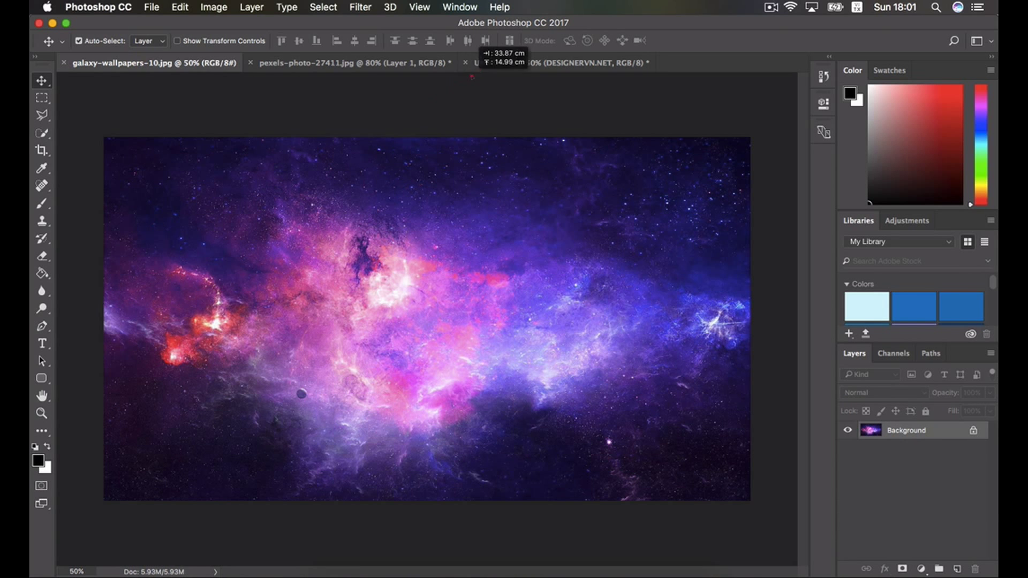
left_click(475, 63)
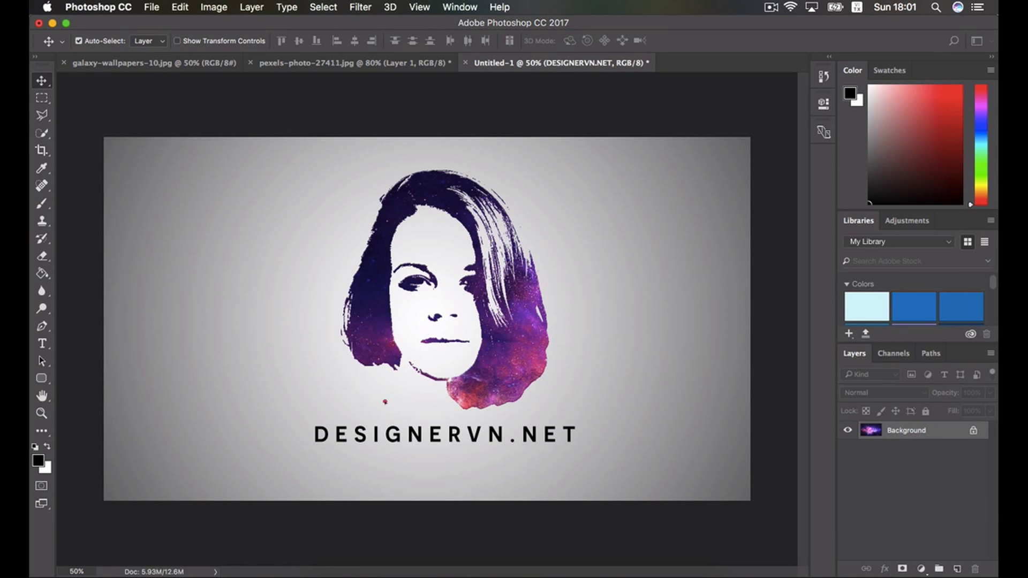
left_click_drag(385, 401, 345, 401)
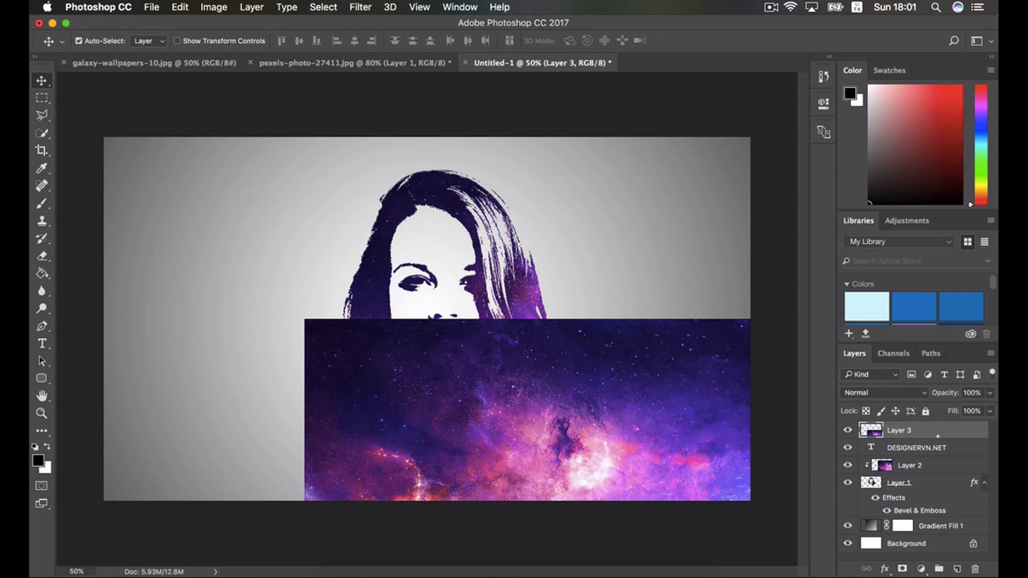
left_click(904, 438, "alt")
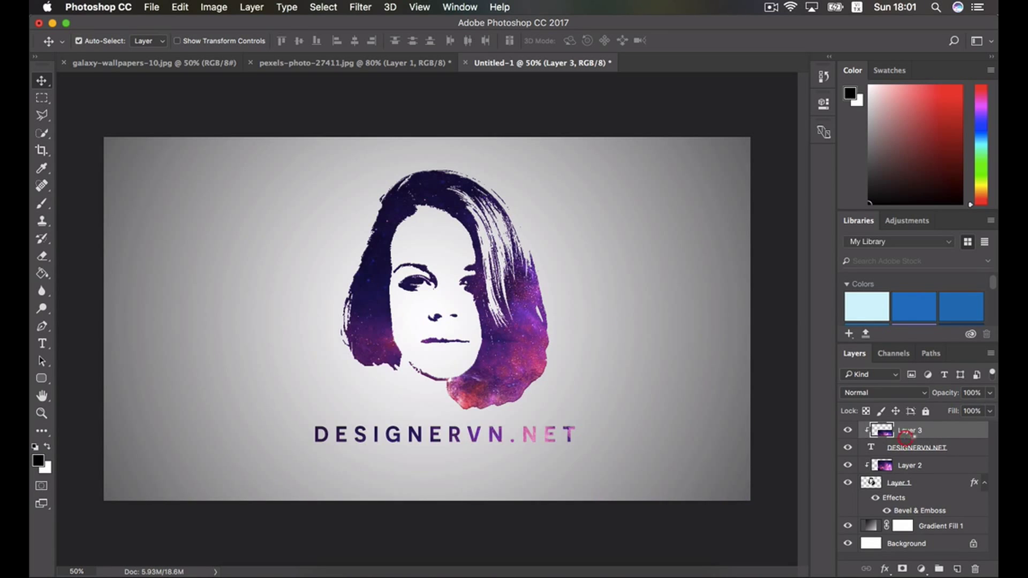
left_click_drag(420, 435, 468, 430)
Enable Bevel & Emboss on the galaxy layer clipped to the caption, Layer 3, and apply the layer style
right_click(943, 429)
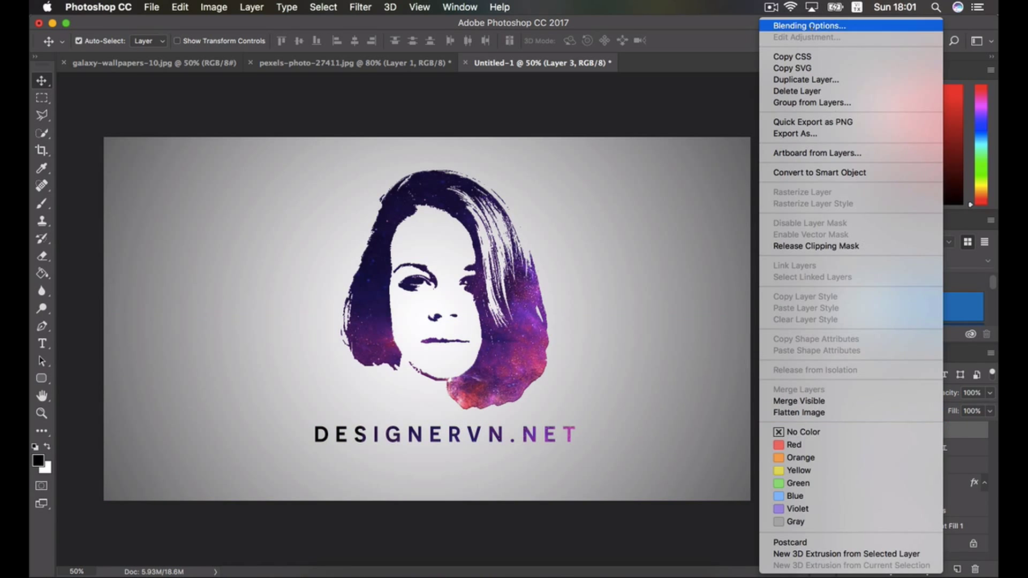
left_click(797, 25)
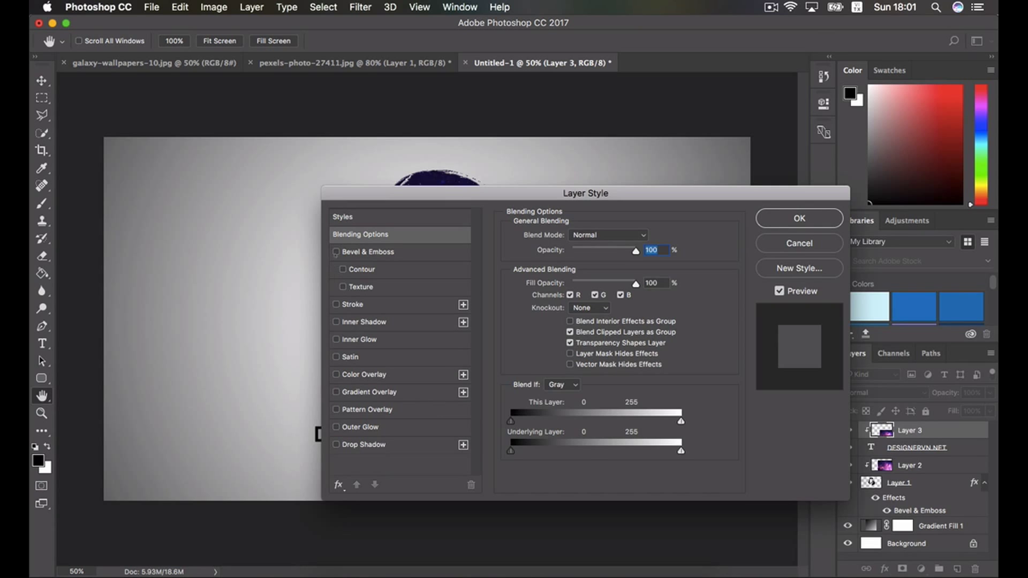
left_click(336, 252)
left_click(368, 252)
left_click_drag(463, 196, 628, 195)
key("Return")
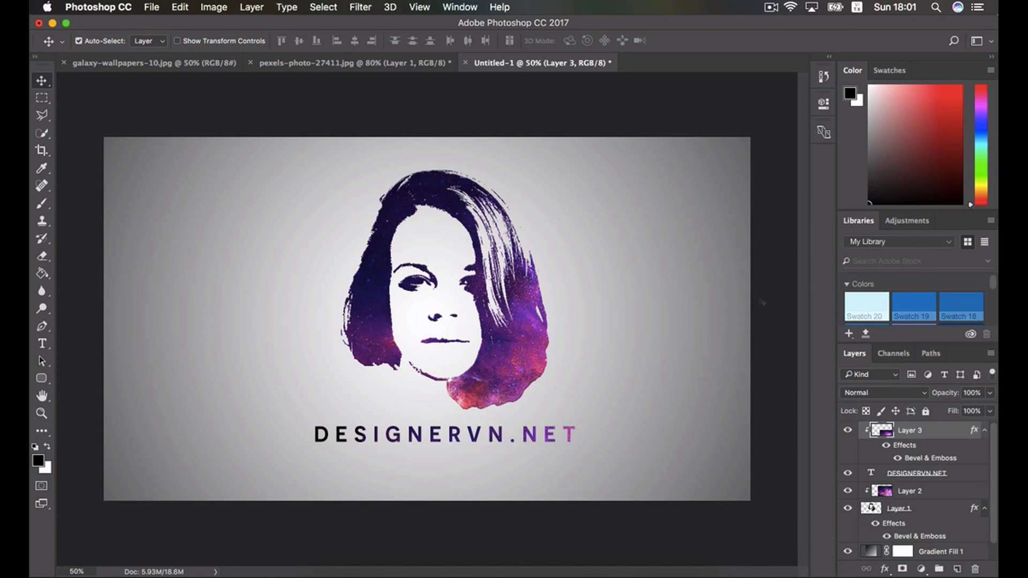
left_click(605, 344)
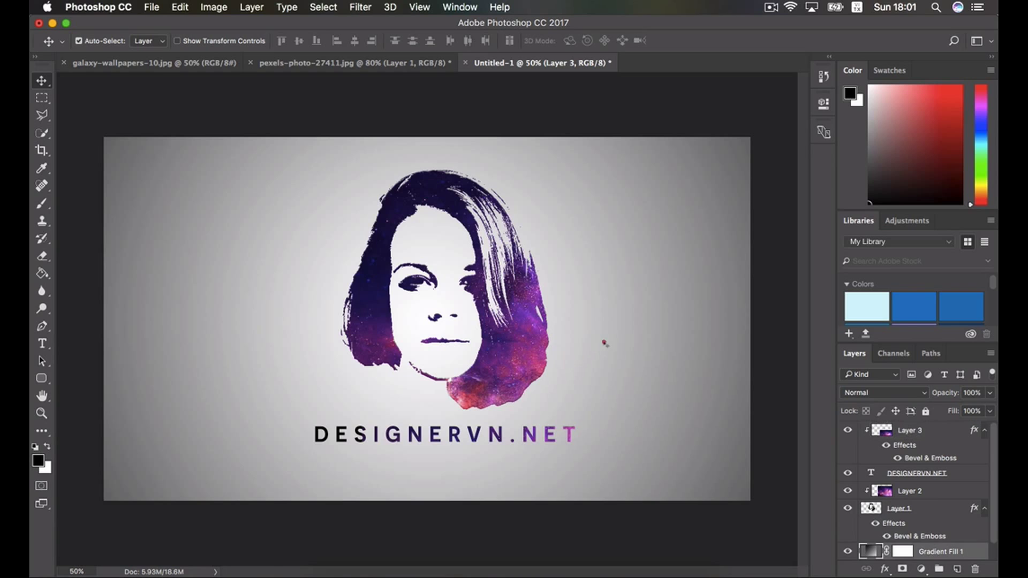